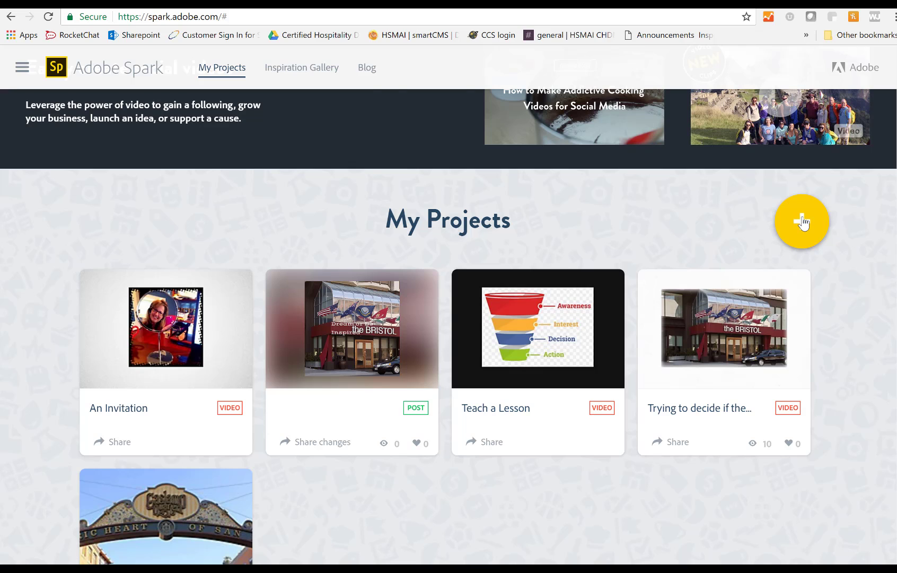
Start a new video project with the title "Tasting"
left_click(803, 222)
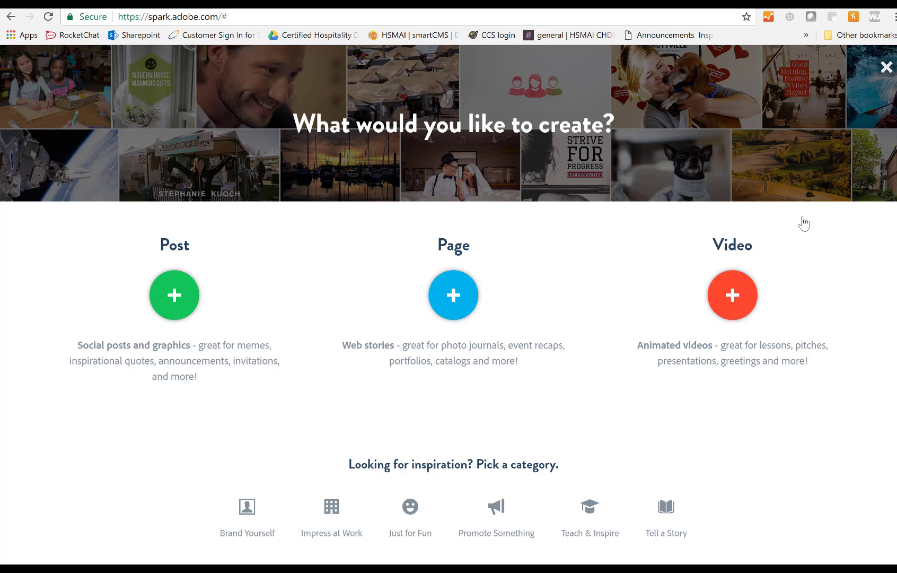
left_click(731, 295)
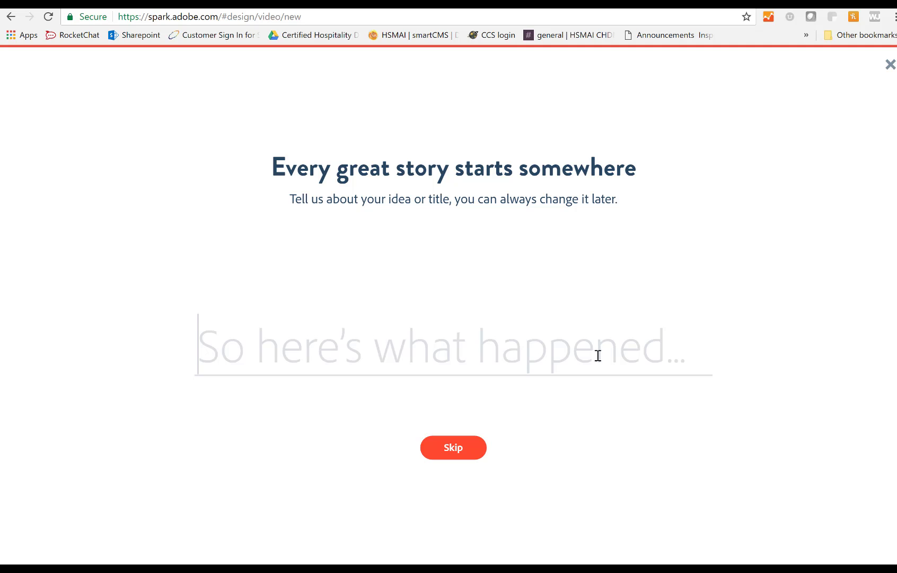
type("Tasting")
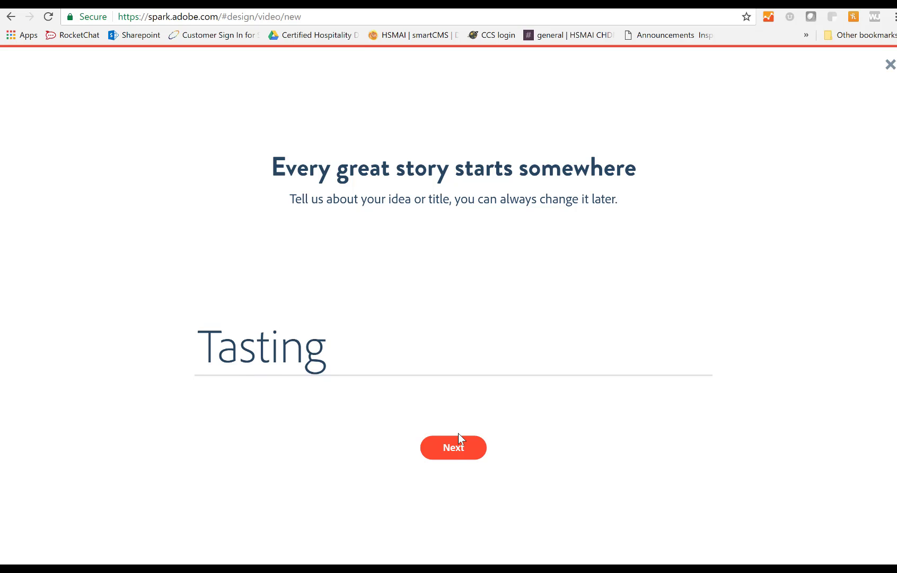
left_click(459, 450)
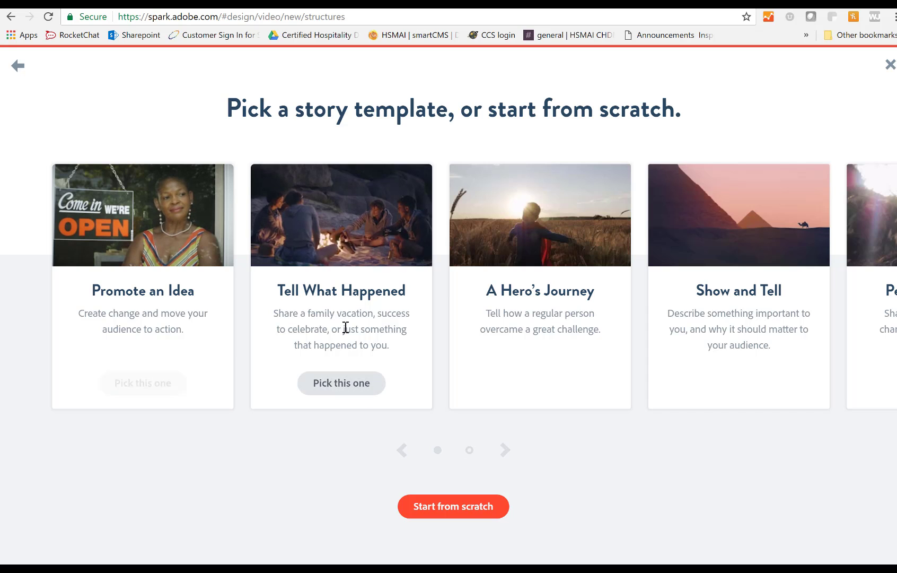
Choose the "An Invitation" story template for the video
left_click(506, 451)
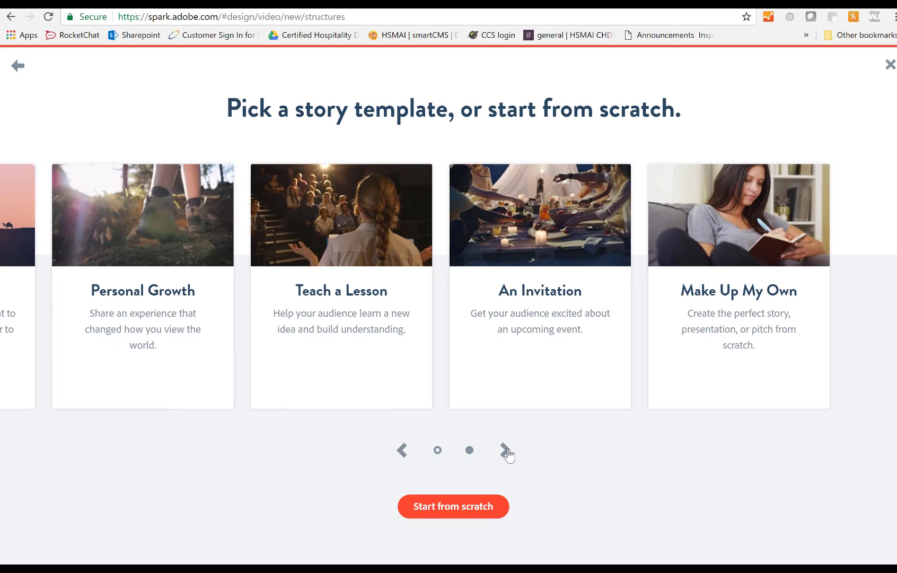
mouse_move(517, 350)
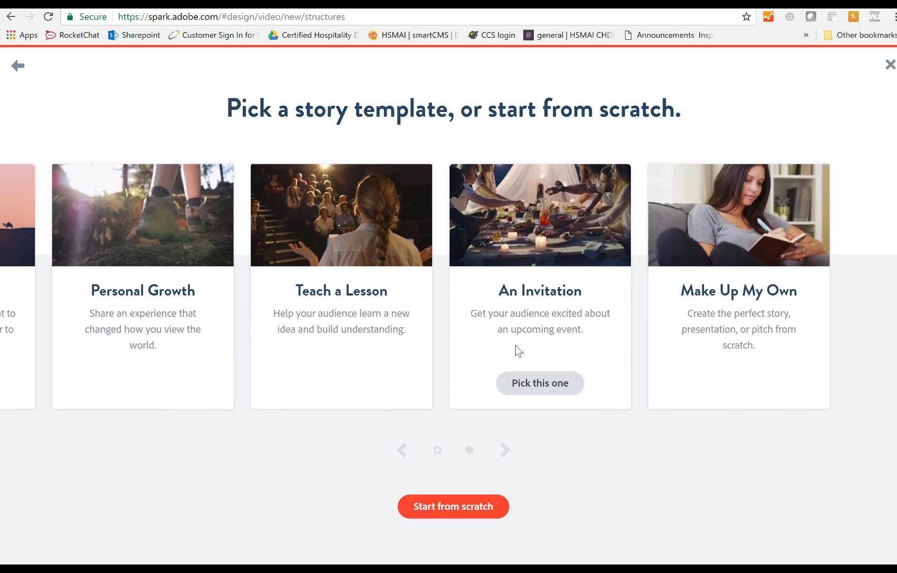
left_click(541, 388)
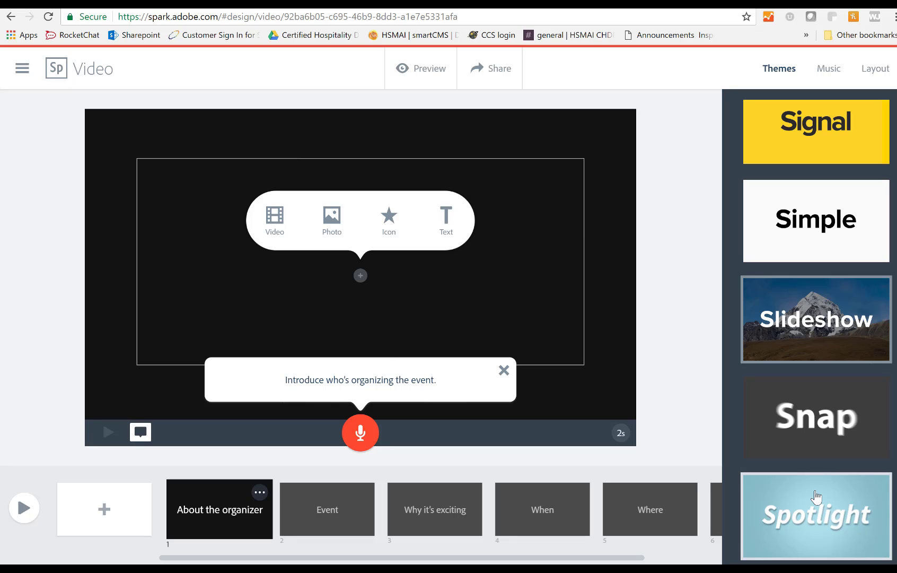
Apply the Wander theme to the video
scroll(817, 497, "down", 4)
scroll(817, 497, "down", 3)
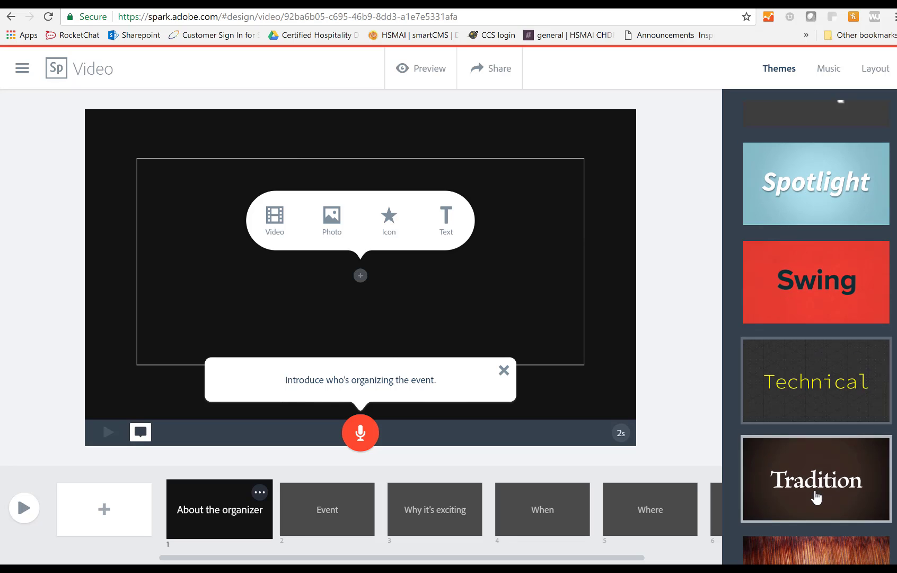
scroll(817, 497, "down", 3)
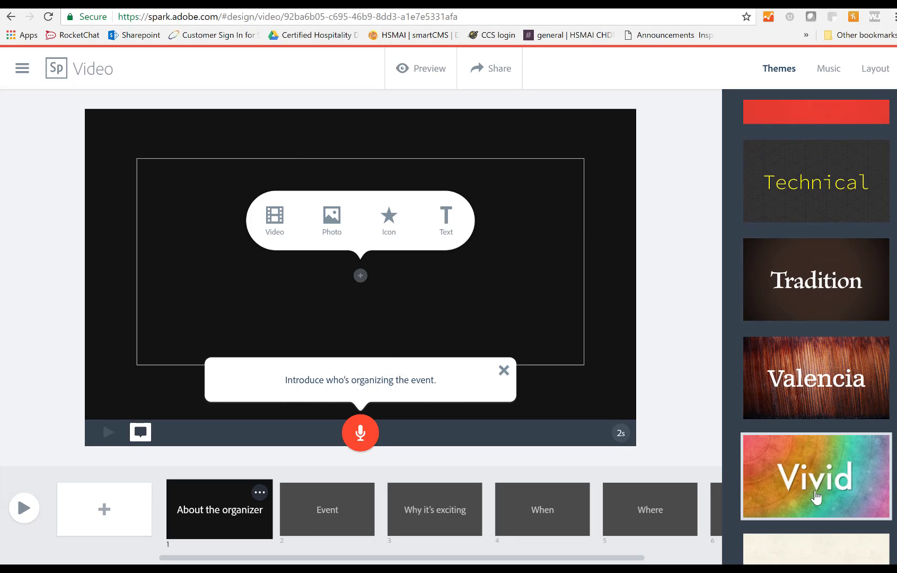
scroll(816, 497, "down", 3)
scroll(816, 493, "down", 1)
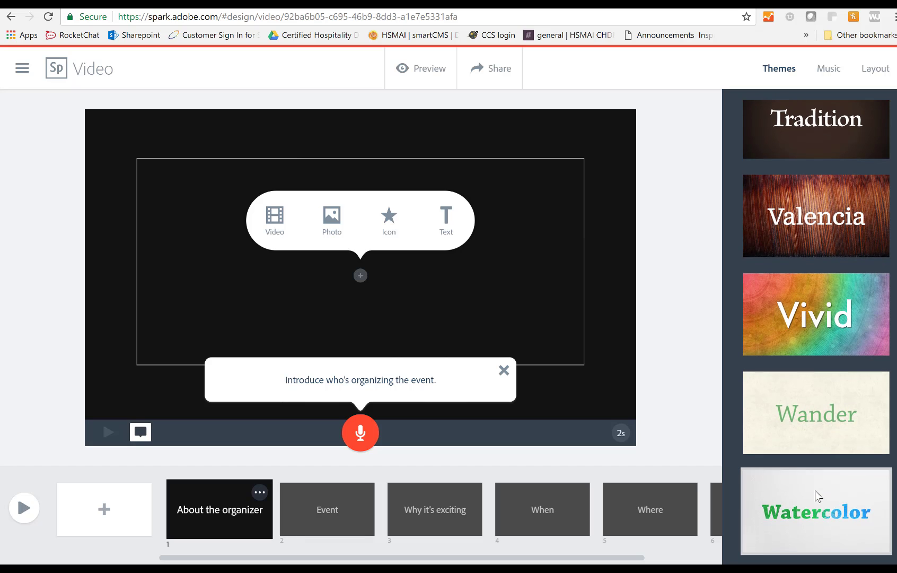
left_click(820, 427)
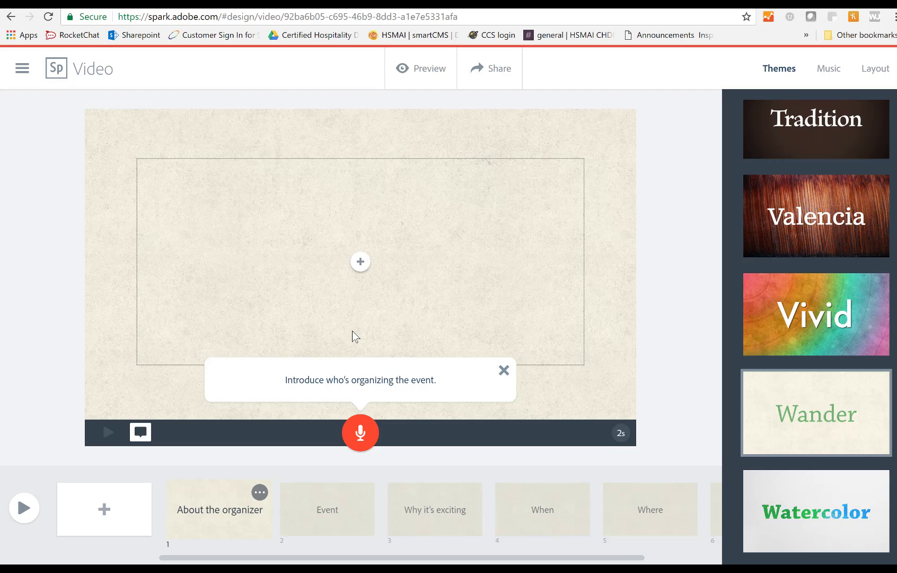
Upload the portrait photo from the Spark Project folder to the "About the organizer" slide and record a voice narration of about 6 seconds
left_click(366, 263)
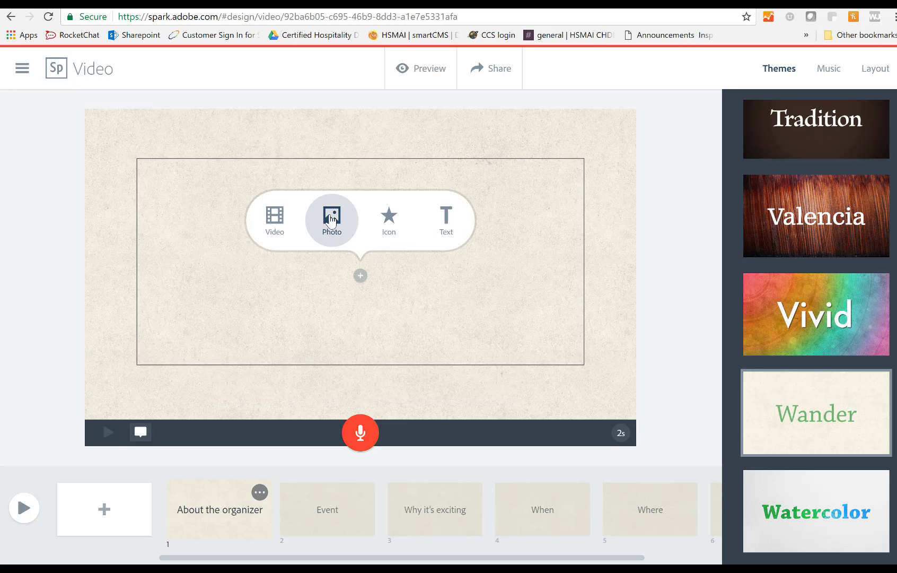
left_click(331, 220)
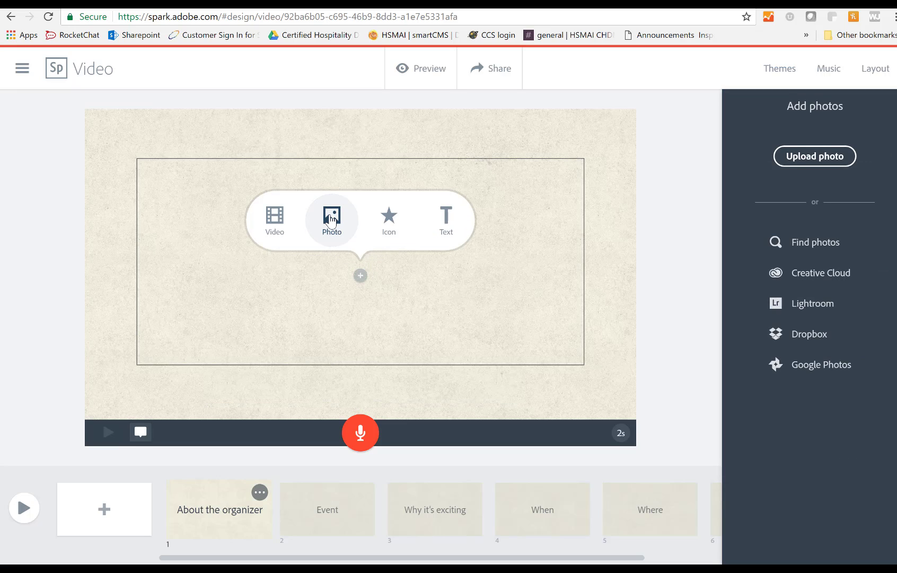
left_click(828, 159)
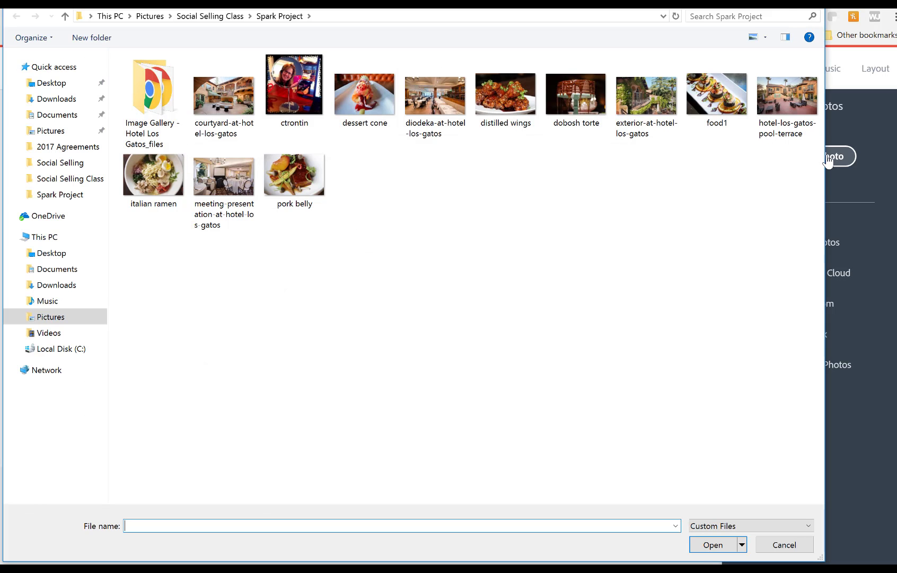
left_click(289, 81)
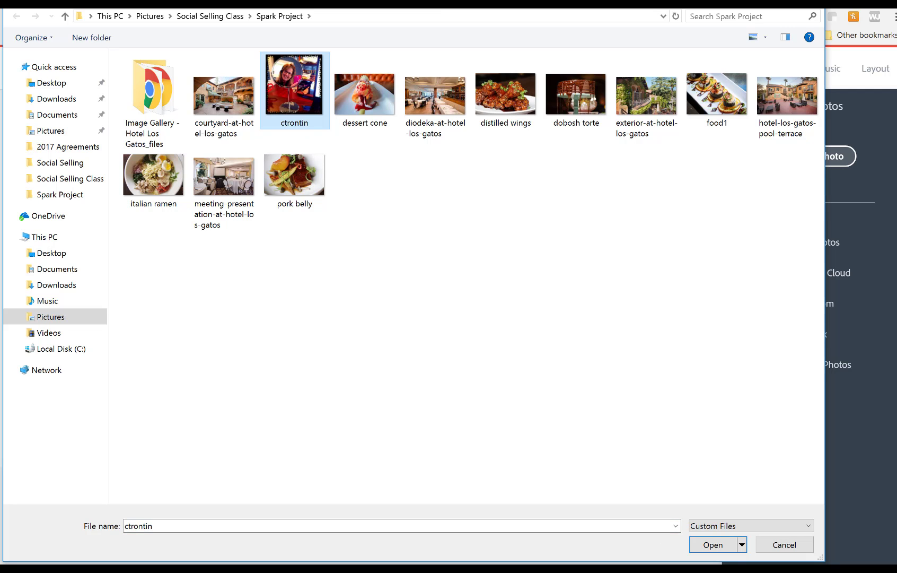
left_click(713, 545)
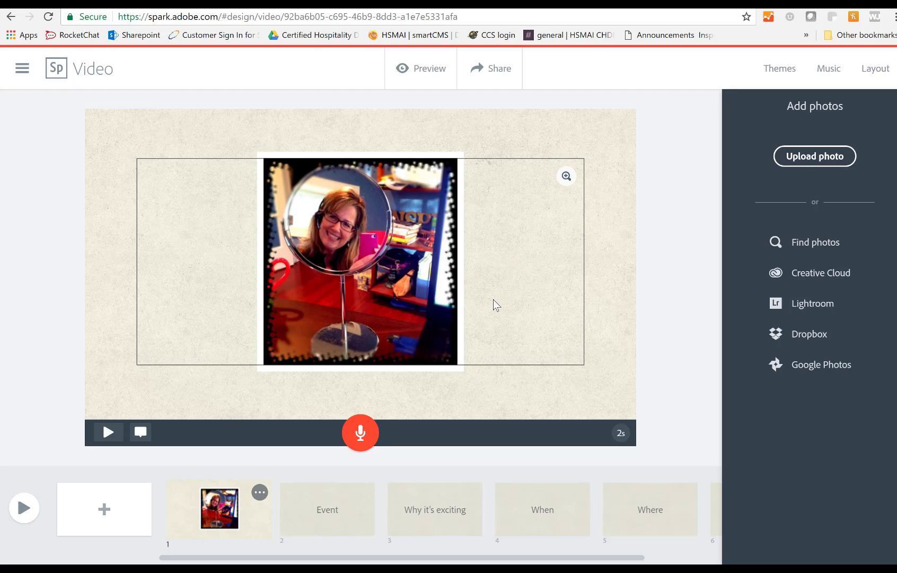
left_click(358, 433)
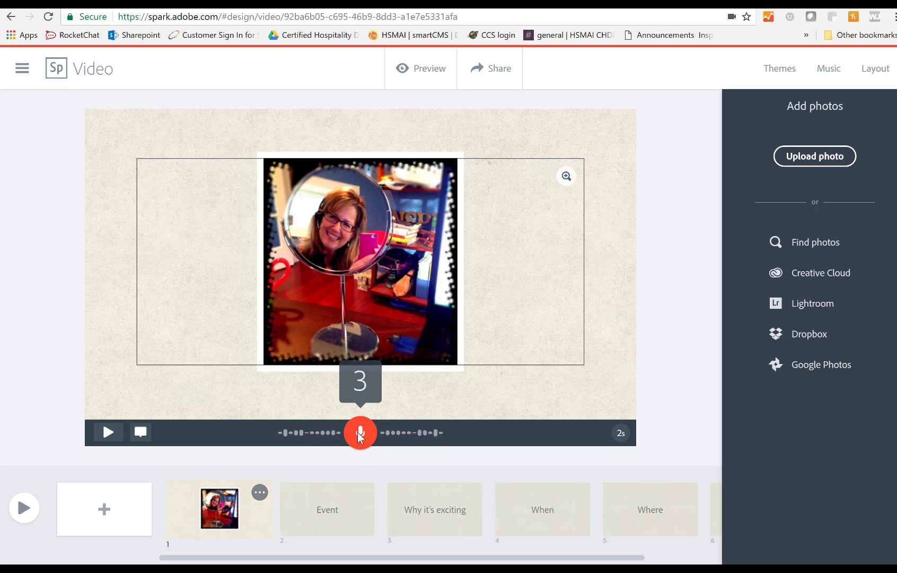
left_click_drag(358, 432, 358, 431)
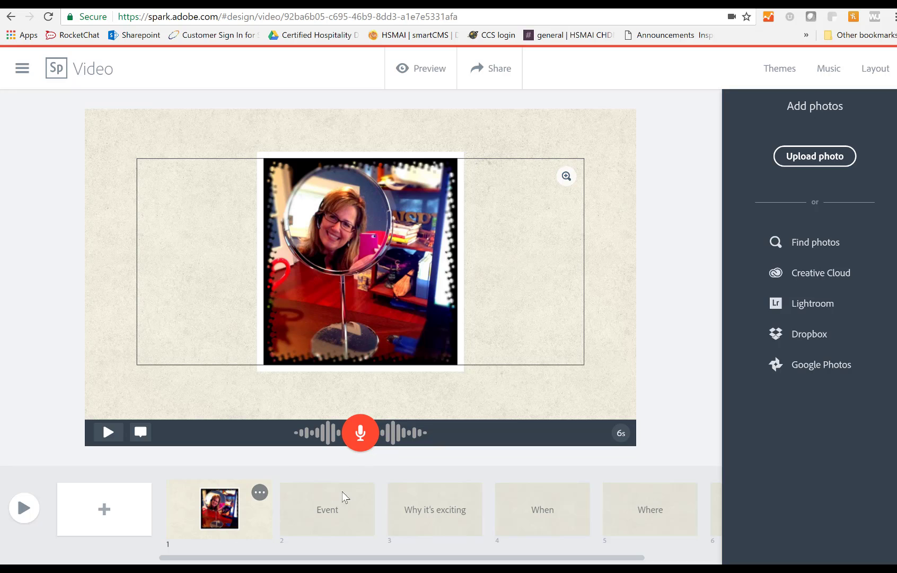
Add the text "A Tasting Party" to the Event slide
left_click(331, 511)
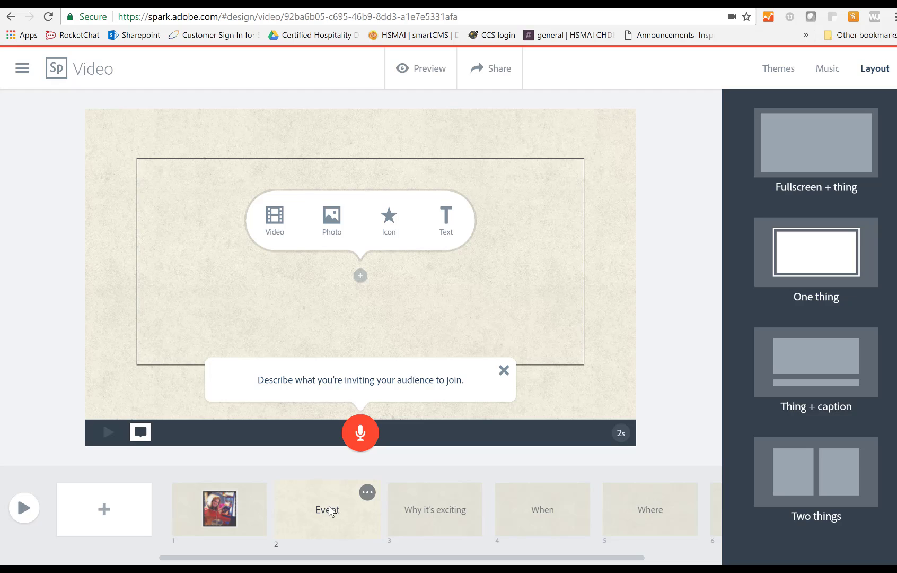
left_click(451, 221)
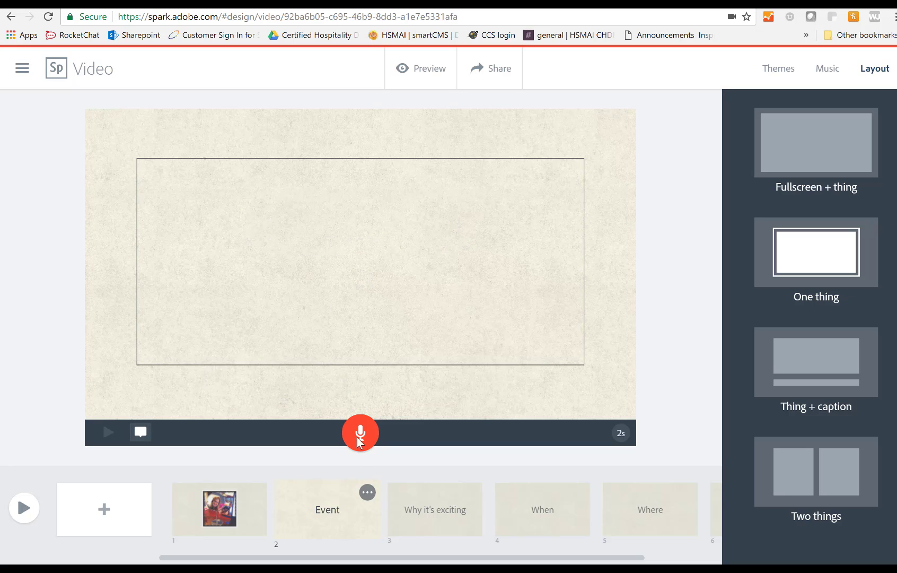
left_click(352, 505)
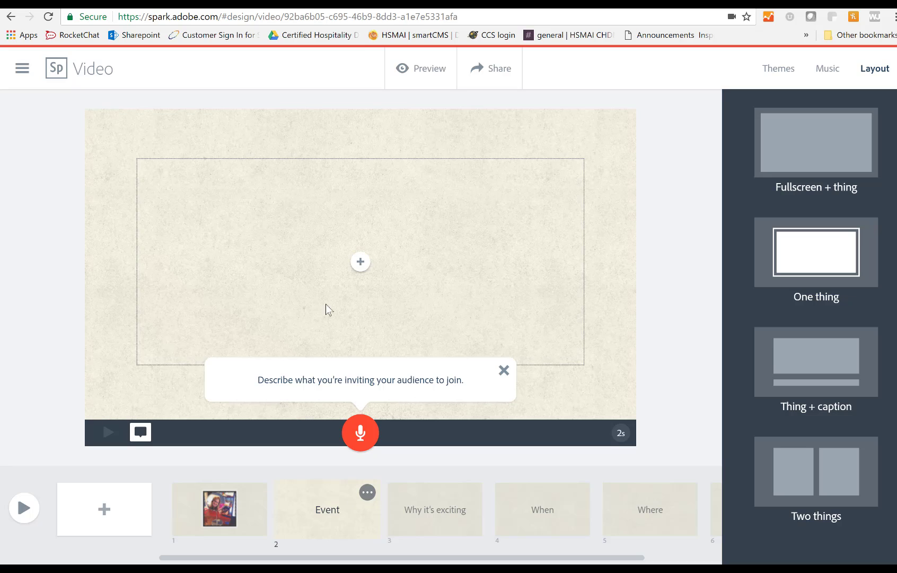
left_click(364, 264)
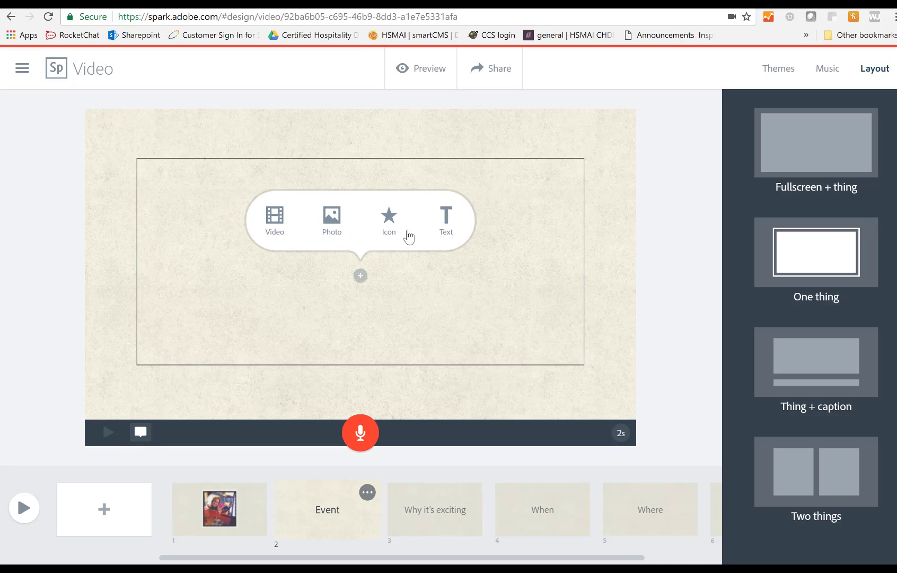
left_click(454, 221)
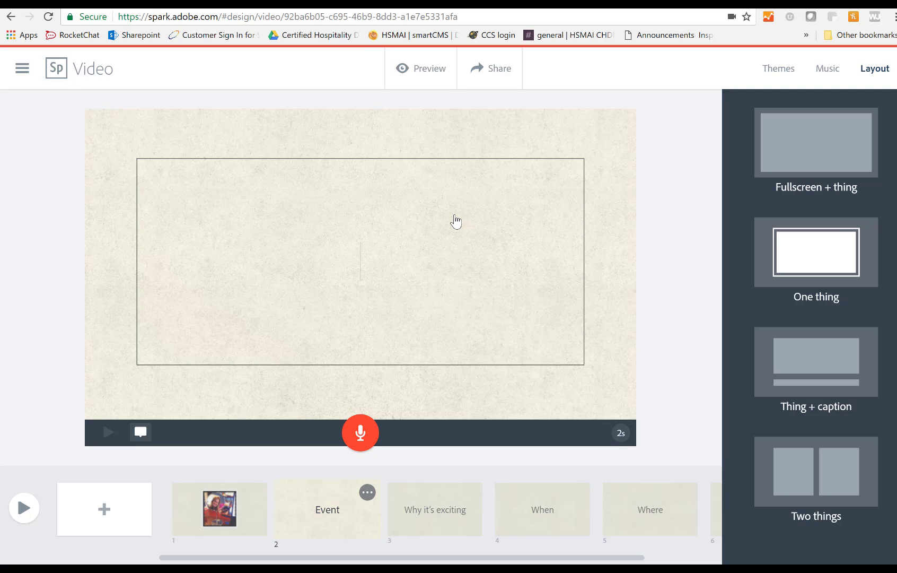
type("A Tasti")
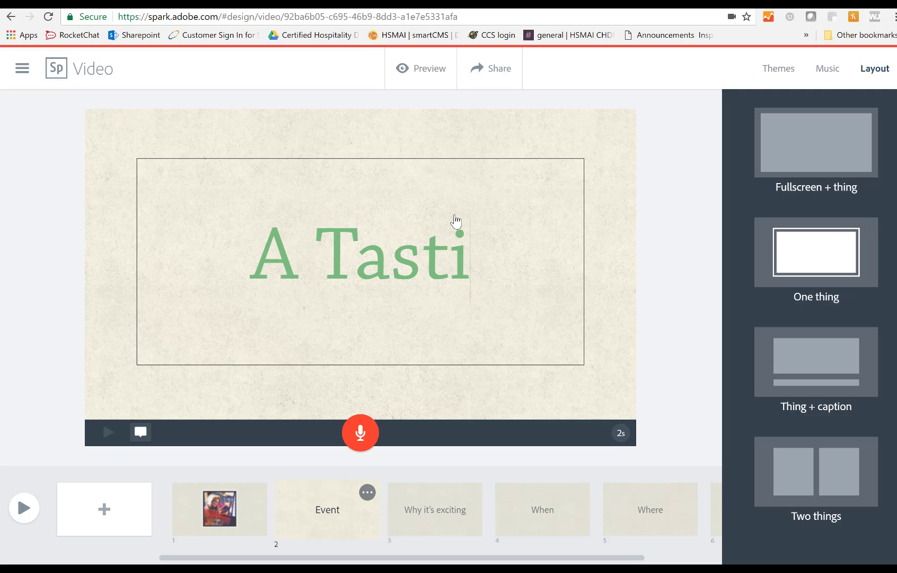
type("ng Party")
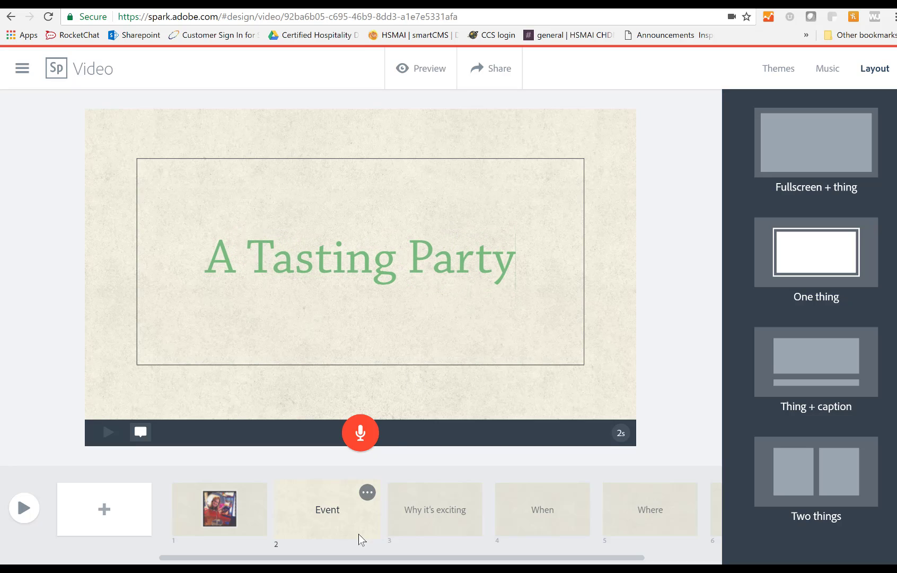
Record a voice narration of about 4 seconds for the "A Tasting Party" slide
left_click(450, 512)
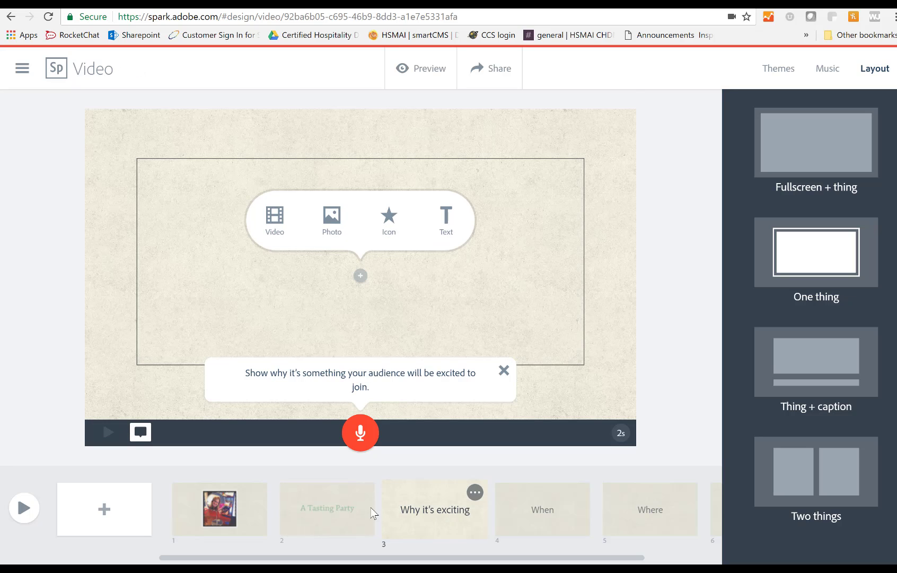
left_click(351, 505)
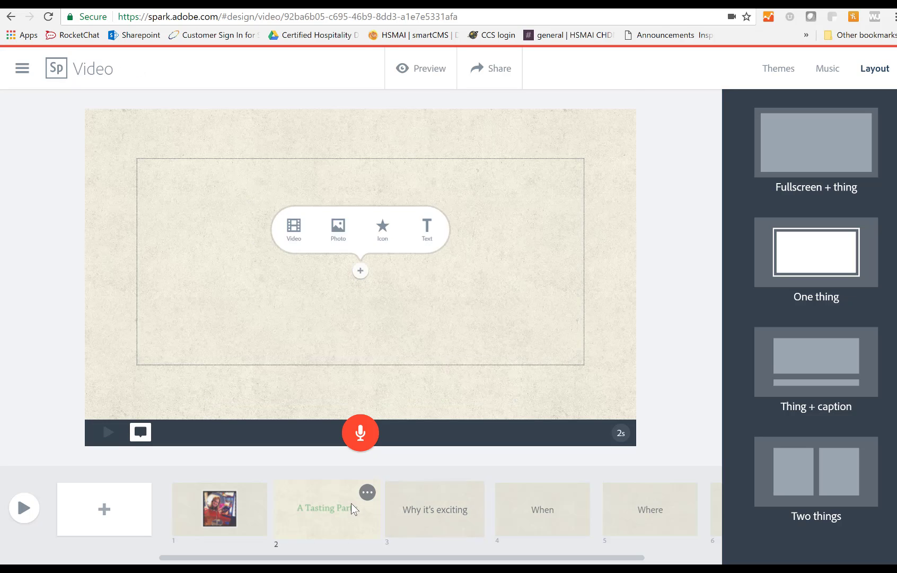
left_click(357, 432)
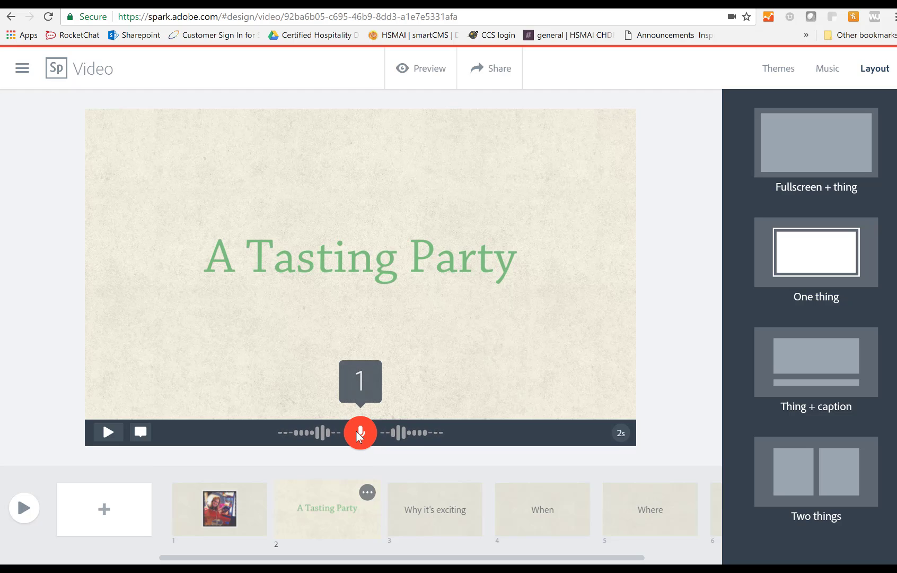
left_click_drag(359, 435, 361, 436)
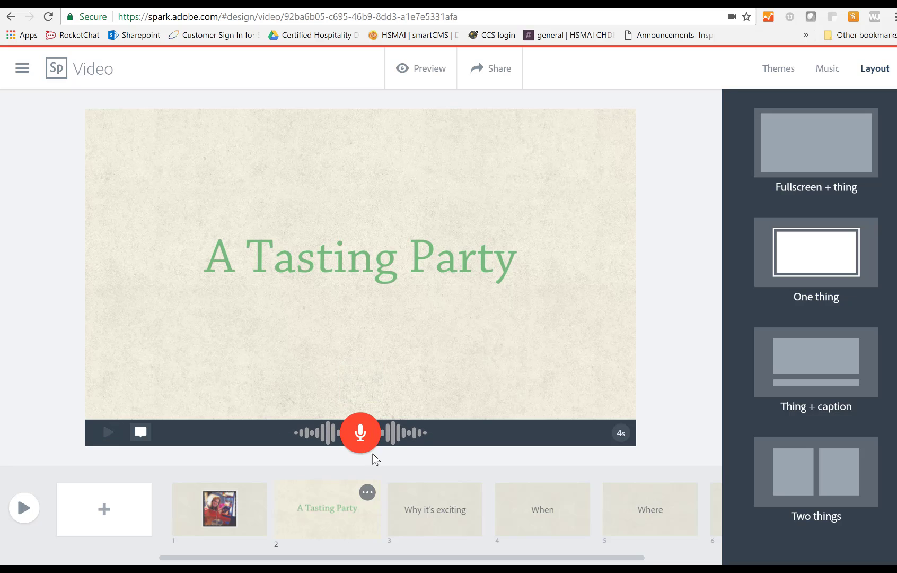
Upload the photo food1 from the Spark Project folder to the "Why it's exciting" slide
left_click(464, 514)
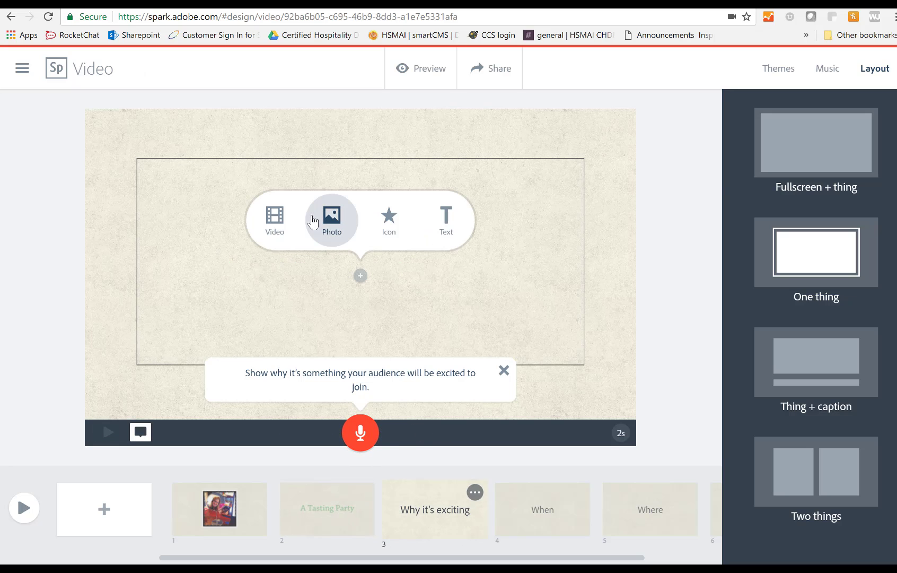
left_click(332, 220)
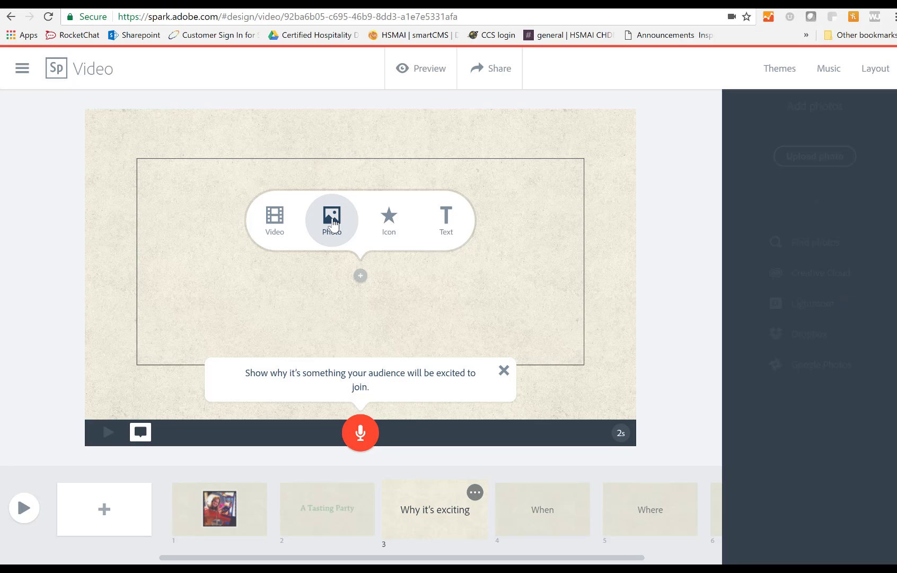
left_click(797, 155)
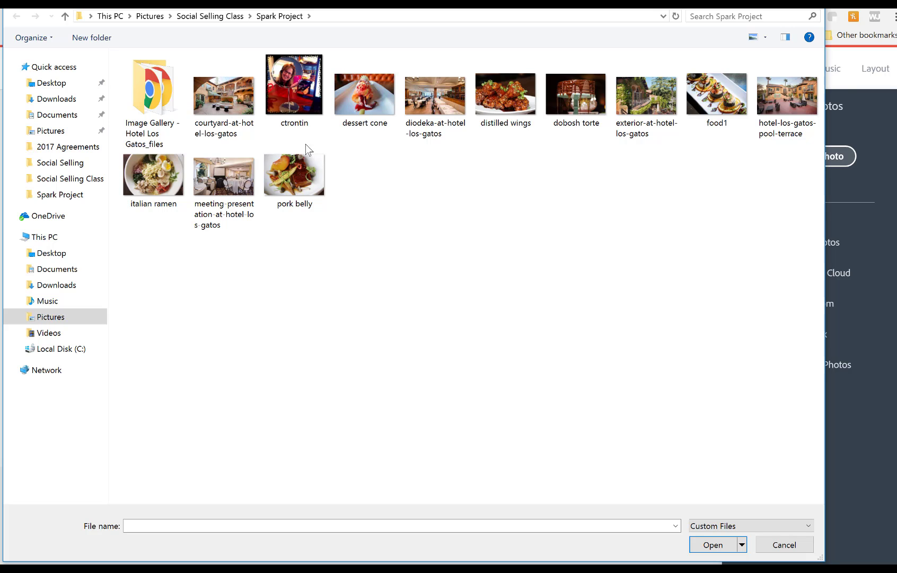
left_click(710, 98)
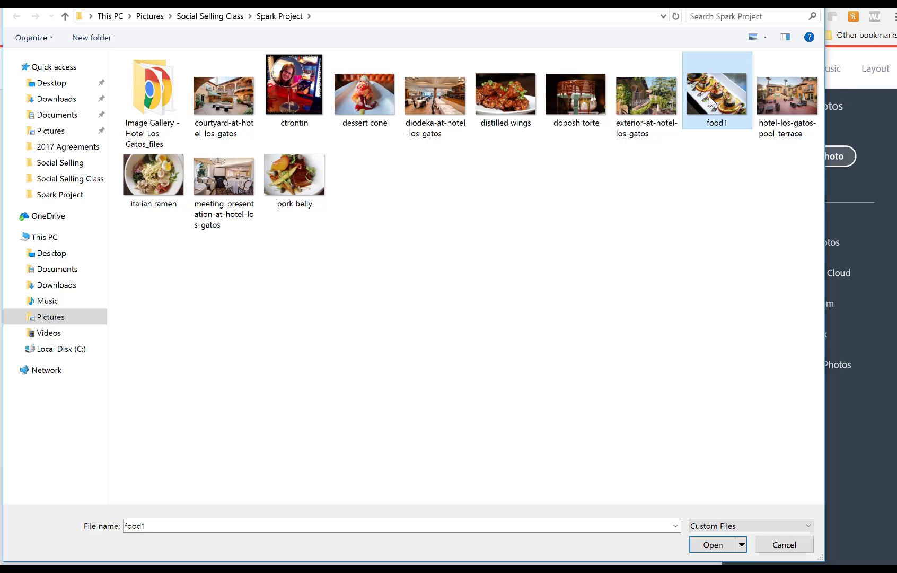
left_click(714, 544)
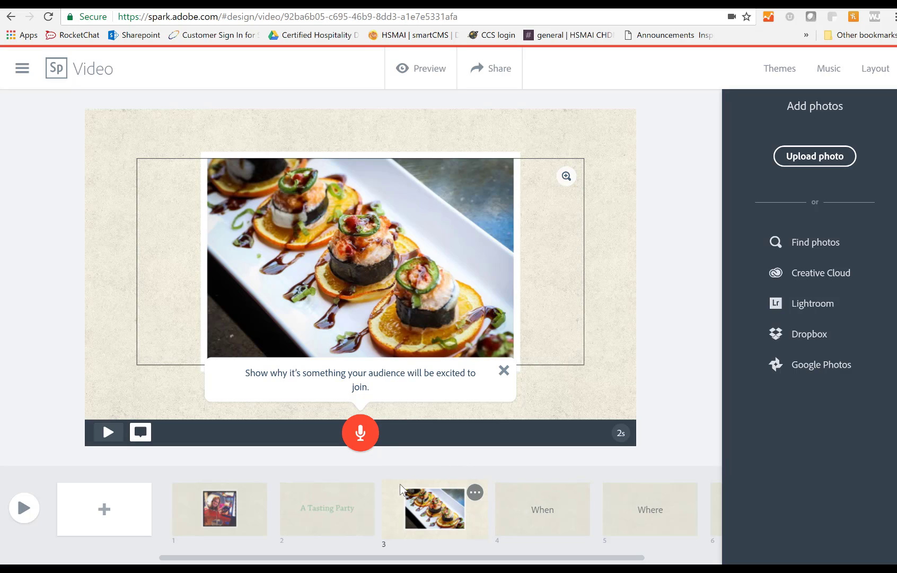
Duplicate the food1 photo slide and replace the copy's photo with italian ramen from the Spark Project folder
left_click(477, 493)
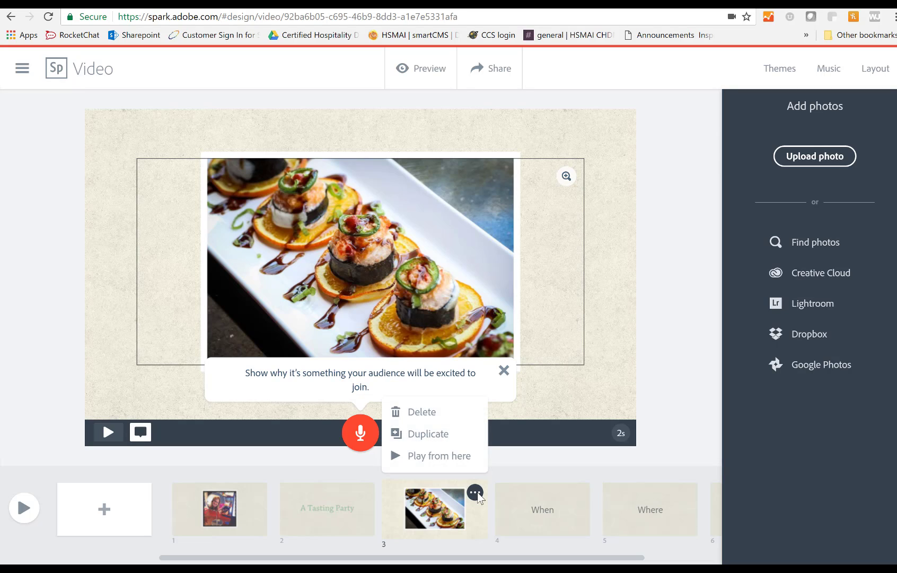
left_click(440, 433)
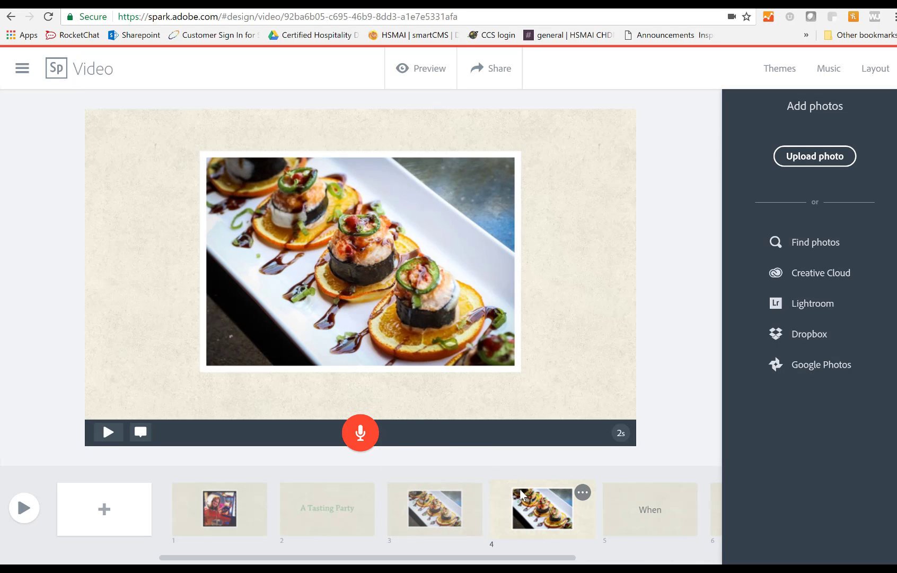
left_click(533, 506)
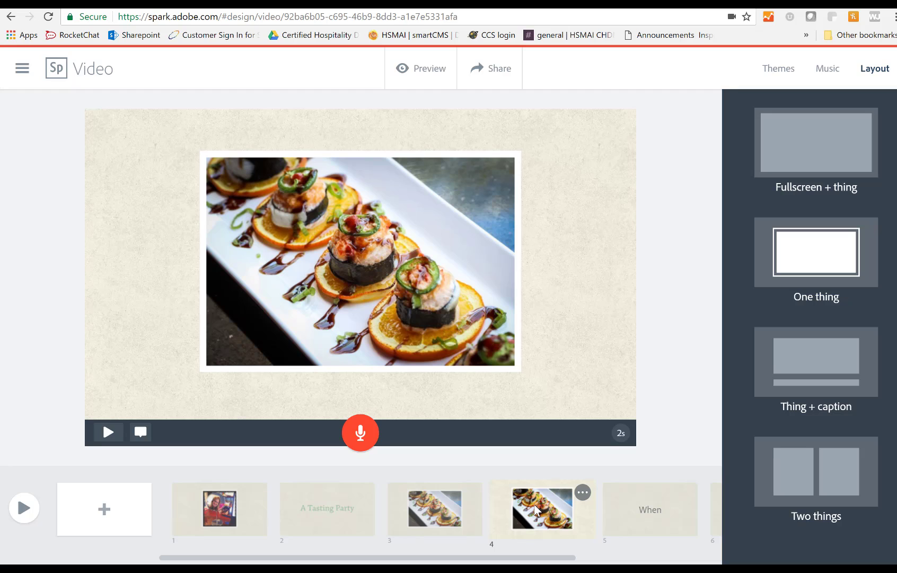
left_click(391, 246)
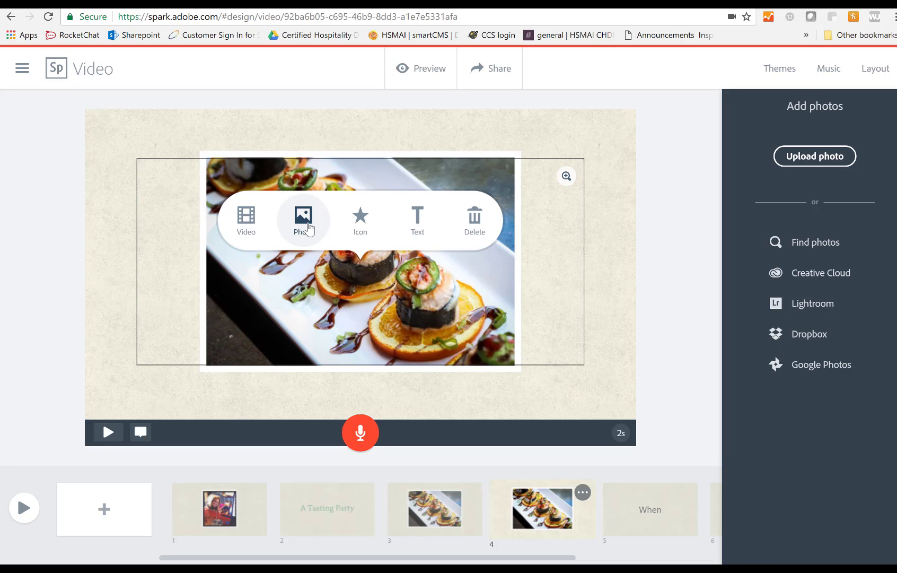
left_click(826, 160)
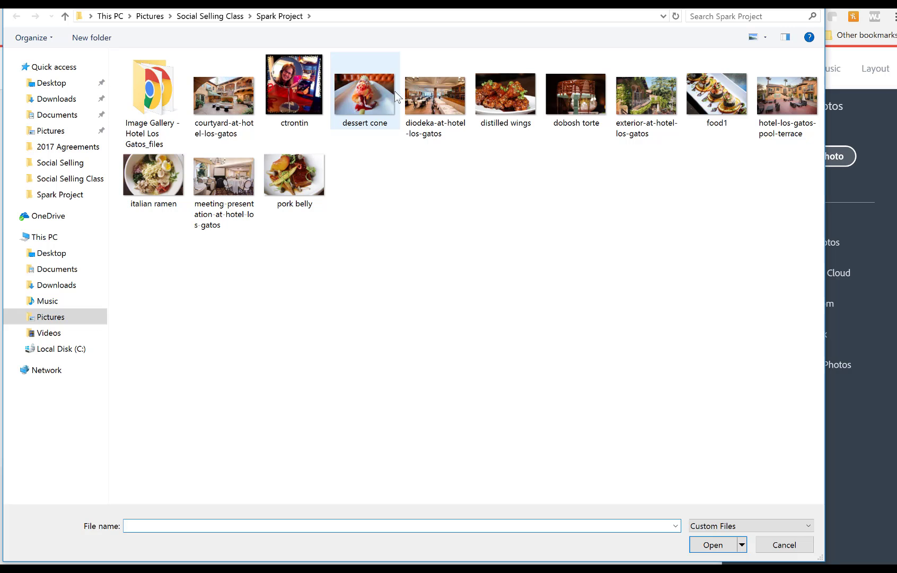
left_click(161, 173)
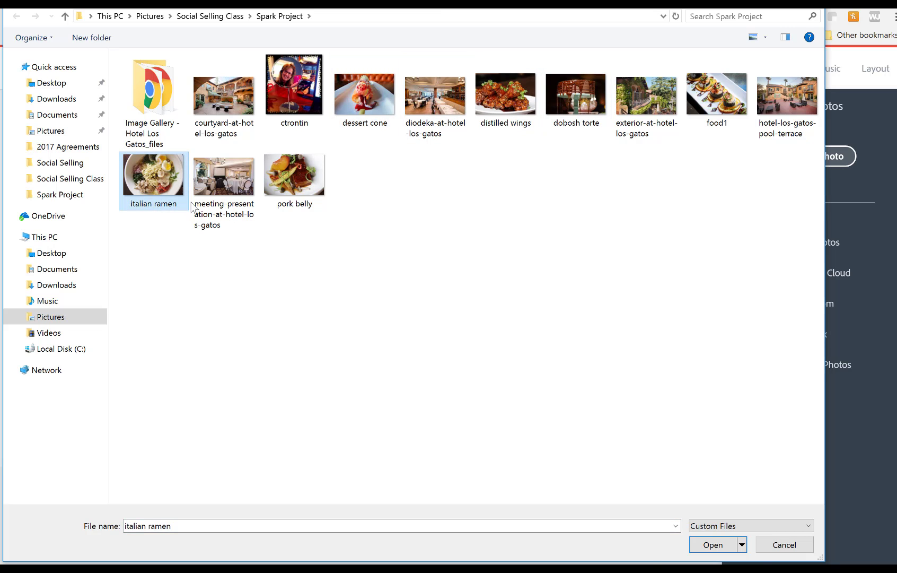
left_click(711, 544)
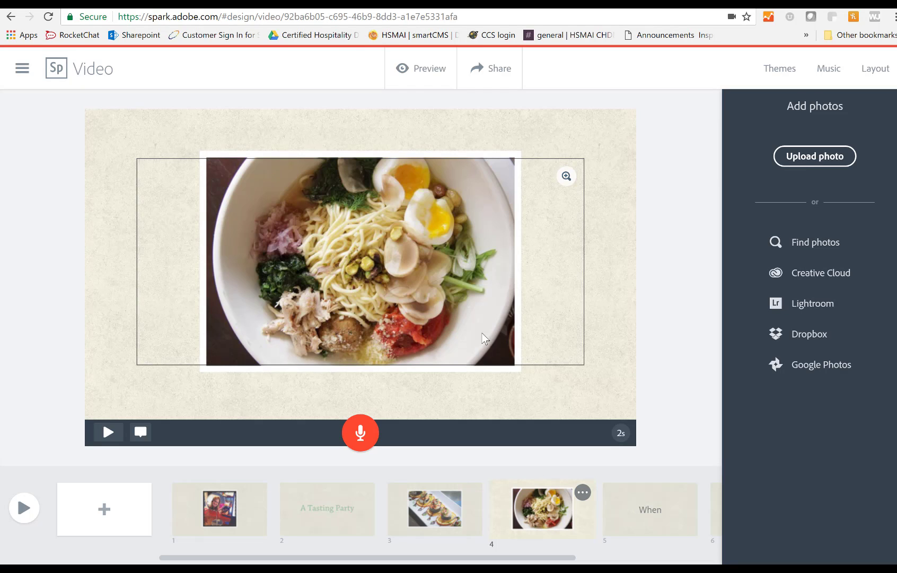
Duplicate the italian ramen slide and replace the copy's photo with dessert cone from the Spark Project folder
left_click(583, 493)
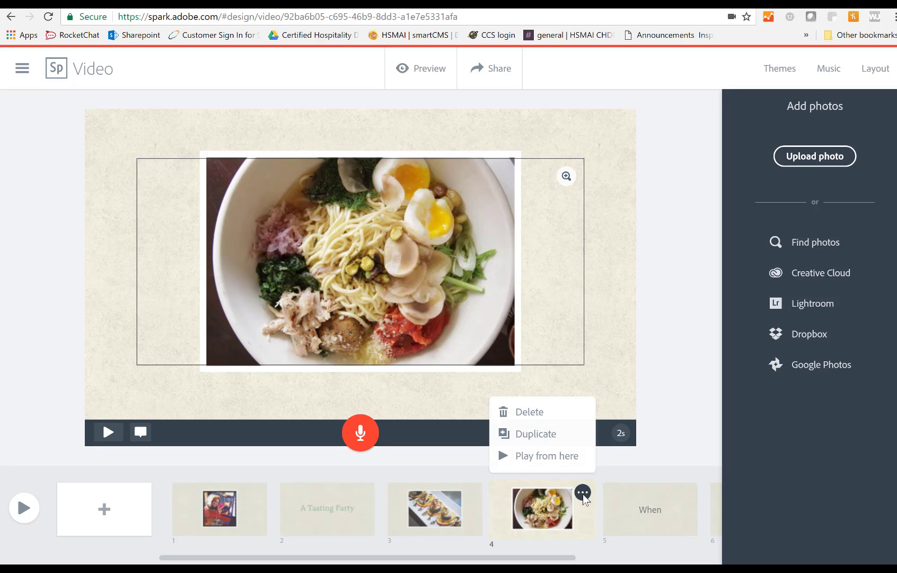
left_click(560, 435)
left_click(656, 503)
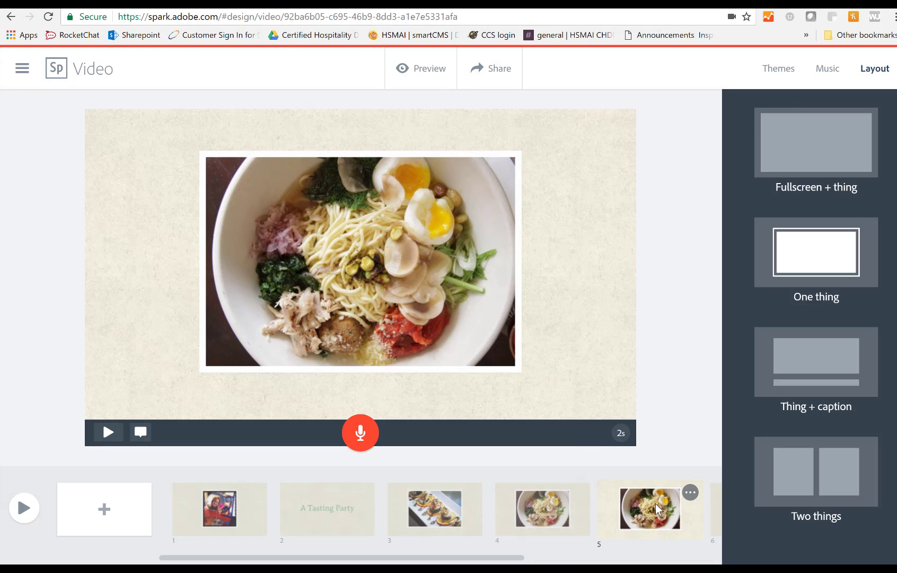
left_click(409, 287)
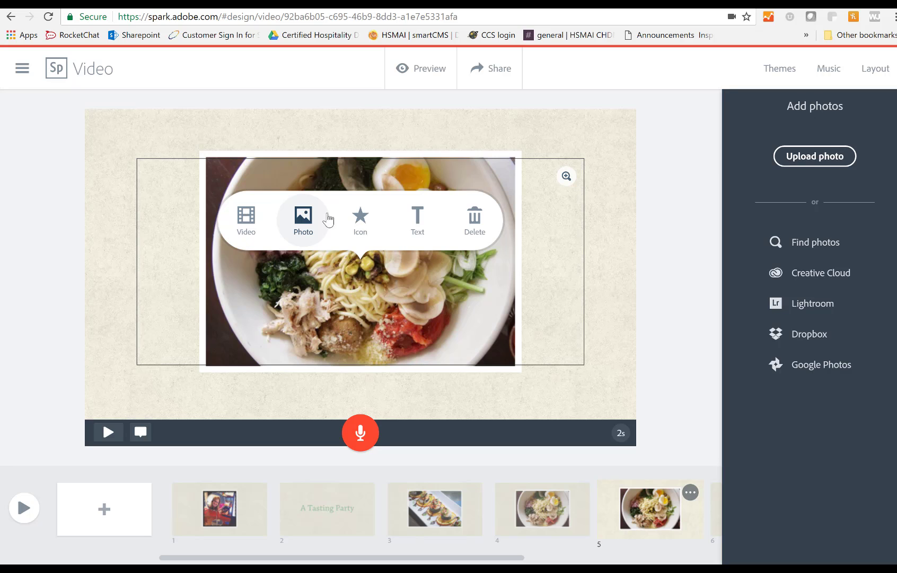
left_click(810, 157)
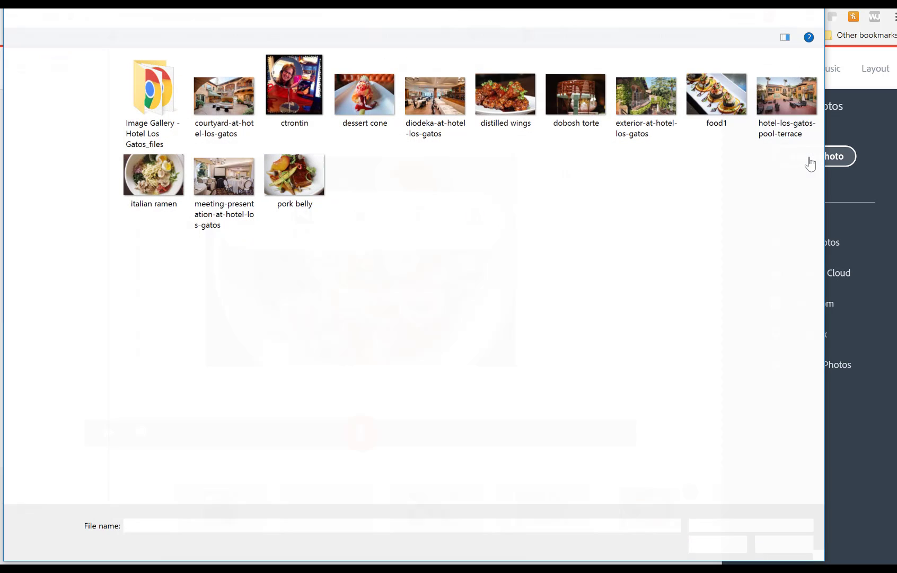
left_click(360, 95)
left_click(714, 546)
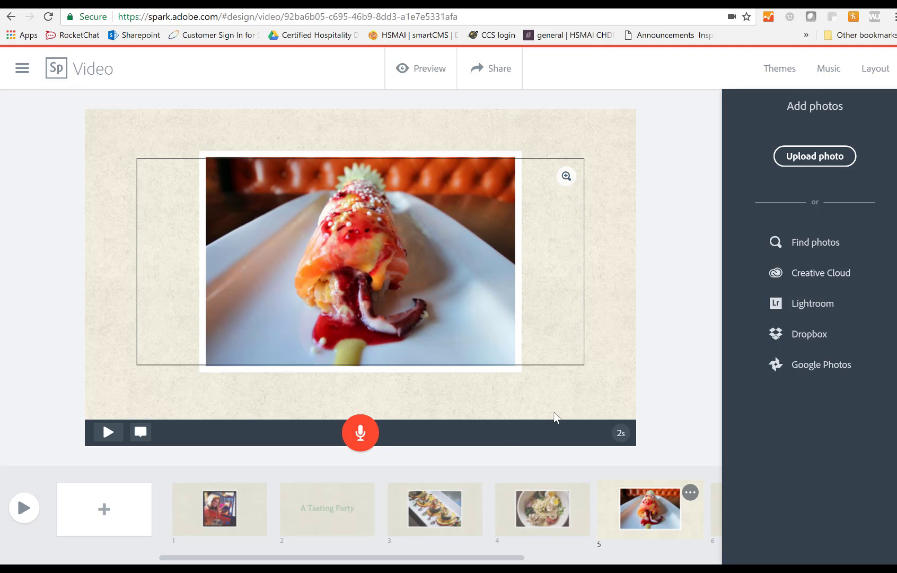
Record a voice narration of about 3 to 4 seconds on each of the food1, italian ramen and dessert cone slides
left_click(425, 506)
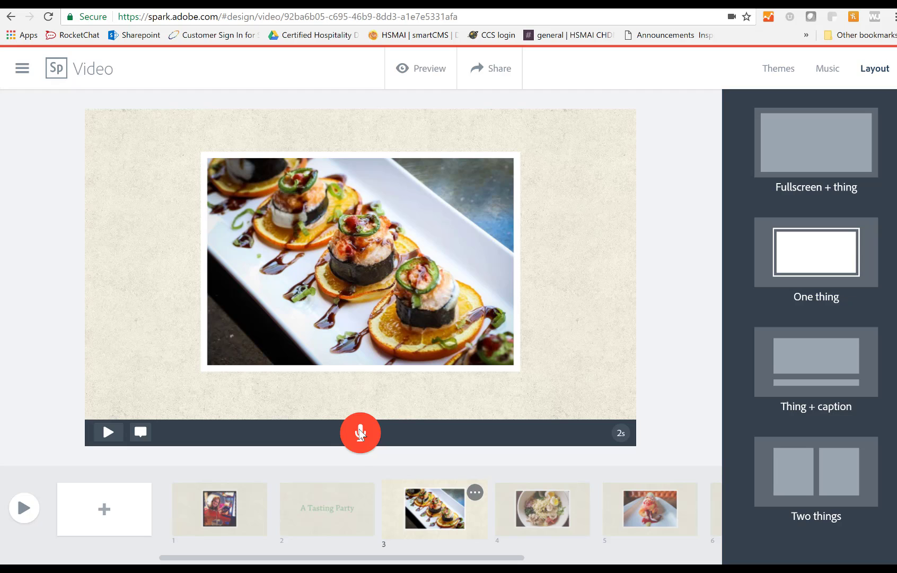
left_click_drag(360, 431, 359, 432)
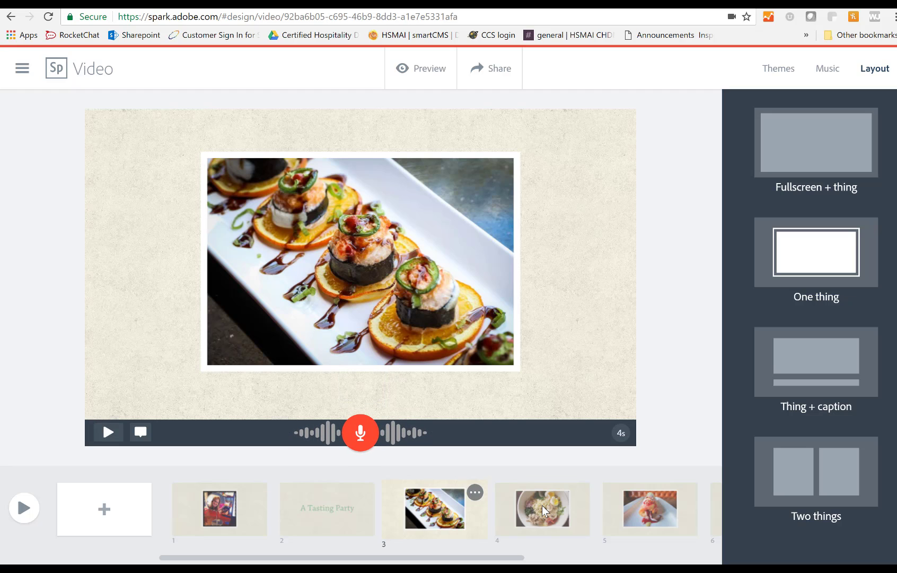
left_click(541, 505)
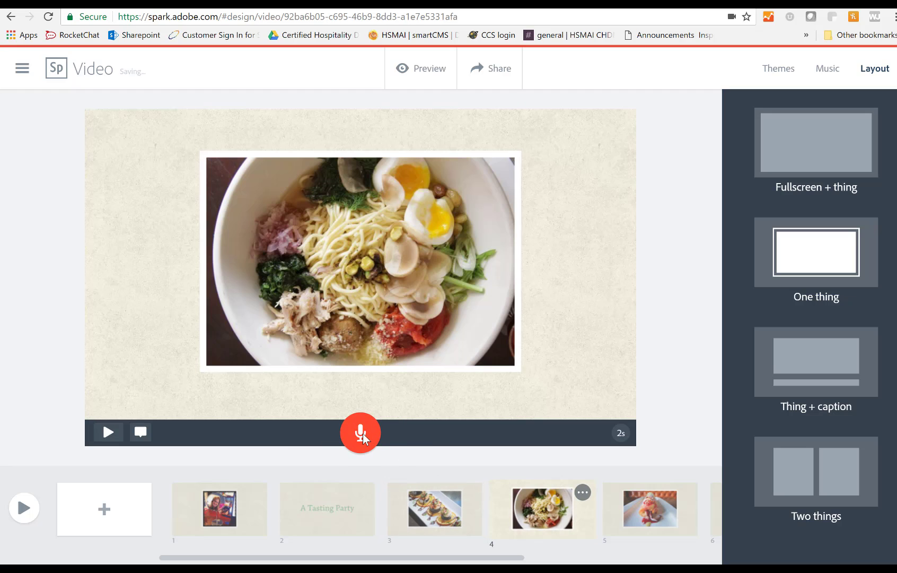
left_click_drag(363, 436, 363, 437)
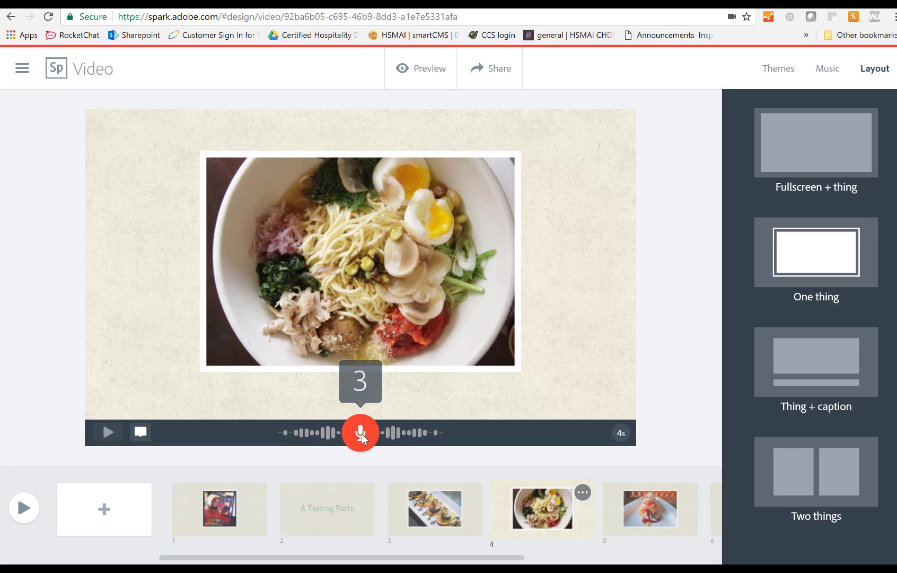
left_click(670, 512)
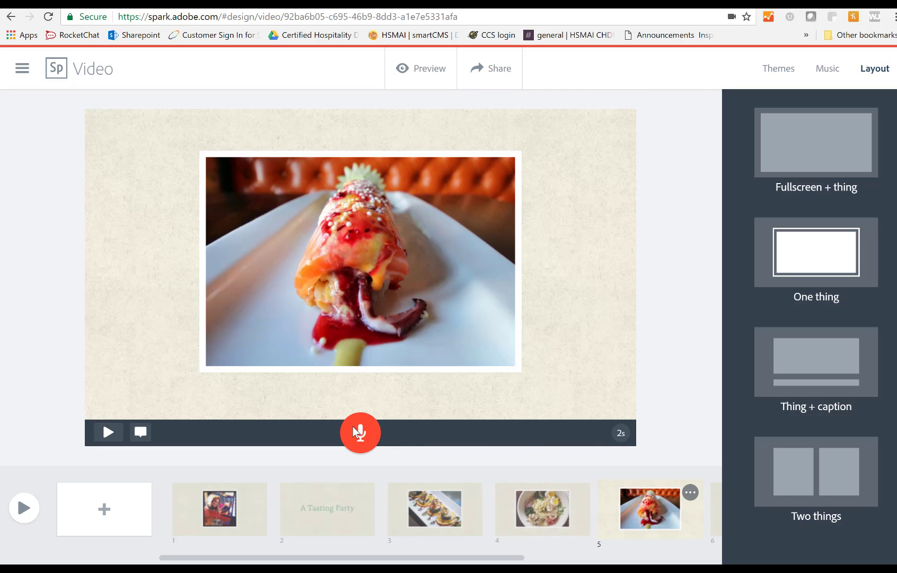
left_click_drag(353, 426, 353, 425)
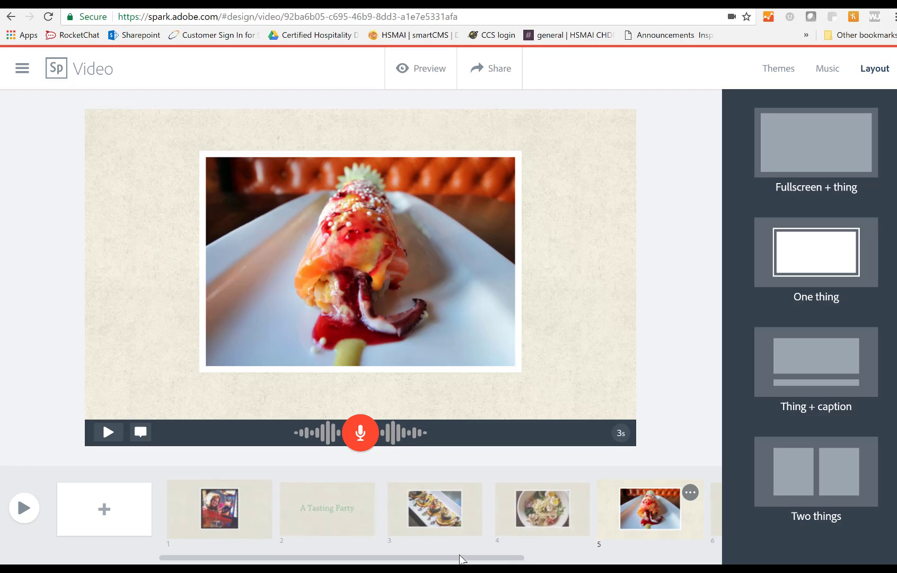
Add the text "August 31", "Tuesday", "6pm - 8pm" on three lines to the When slide and record a voice narration of about 7 seconds
scroll(387, 509, "right", 5)
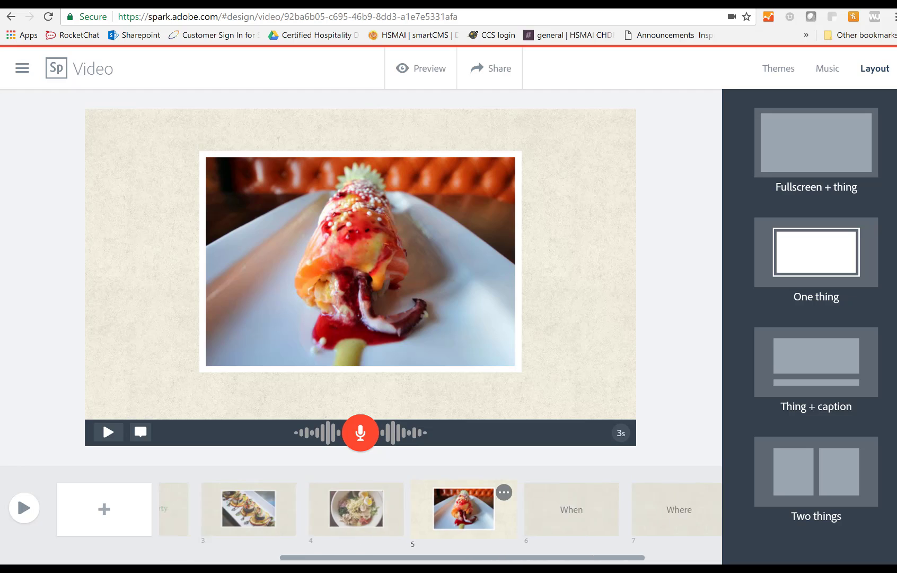
left_click(463, 512)
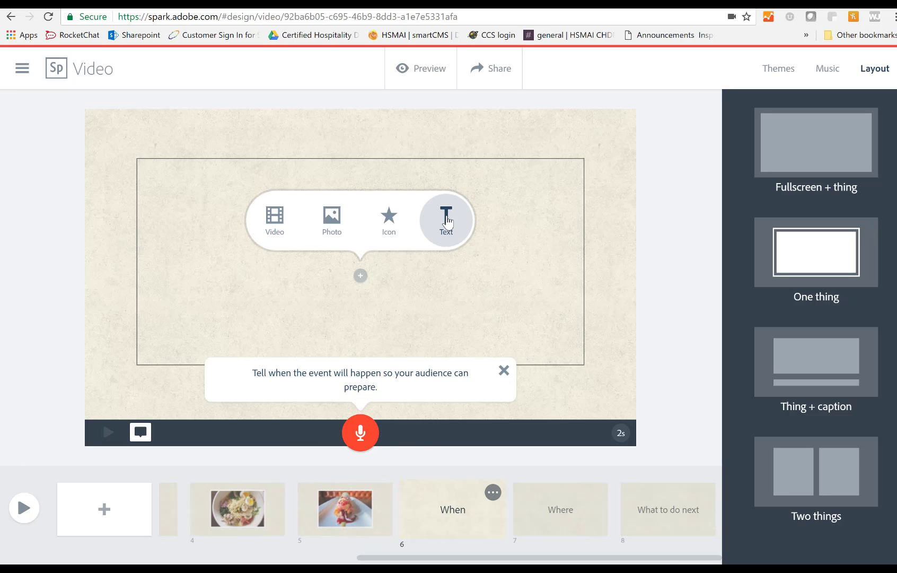
left_click(446, 221)
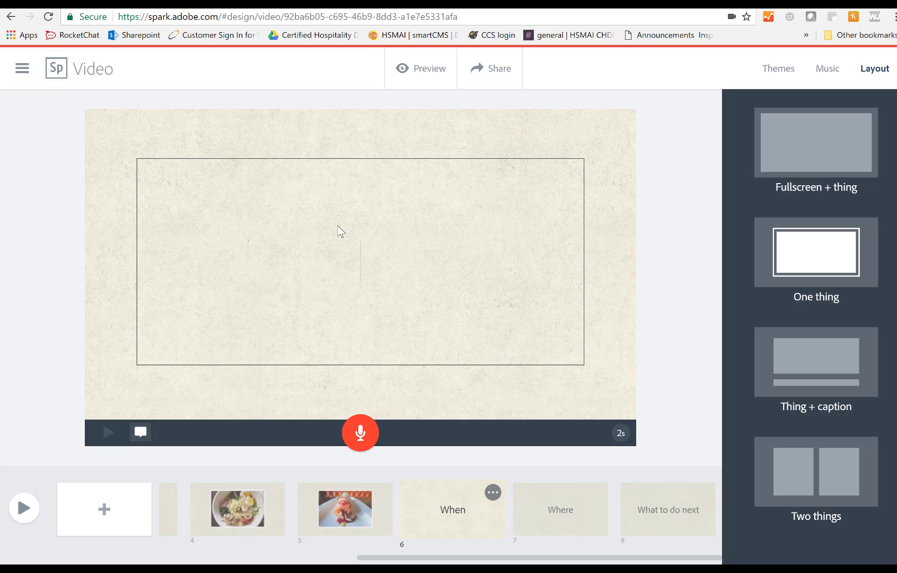
type("August")
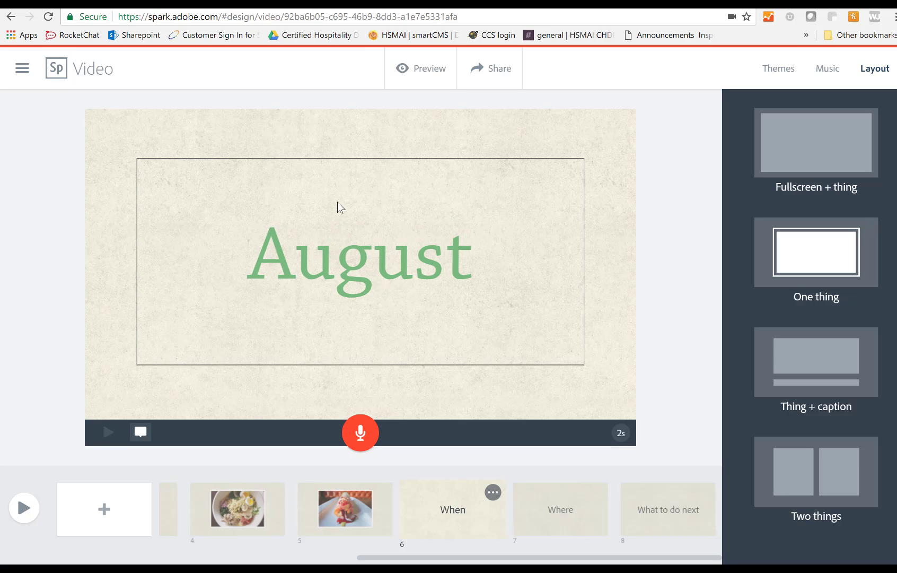
type(" 31")
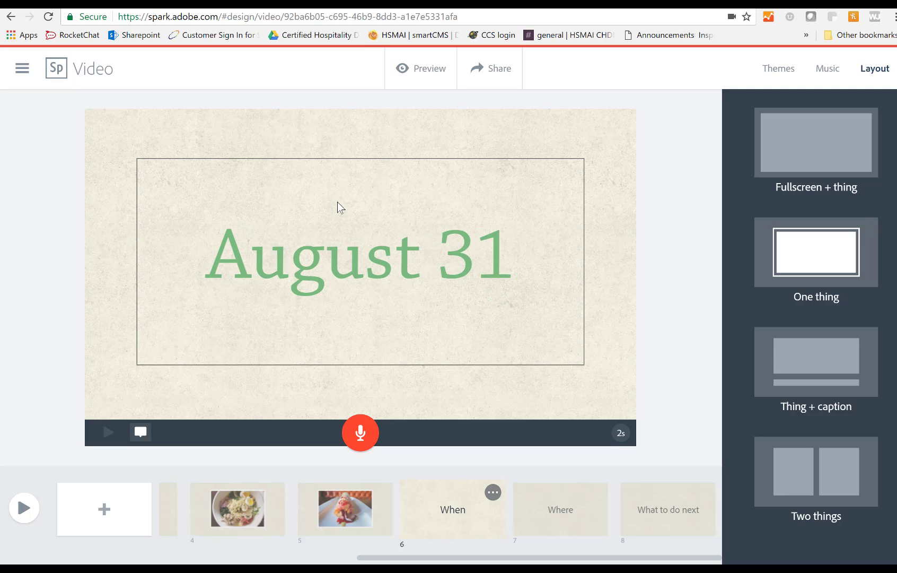
key("Return")
type("T")
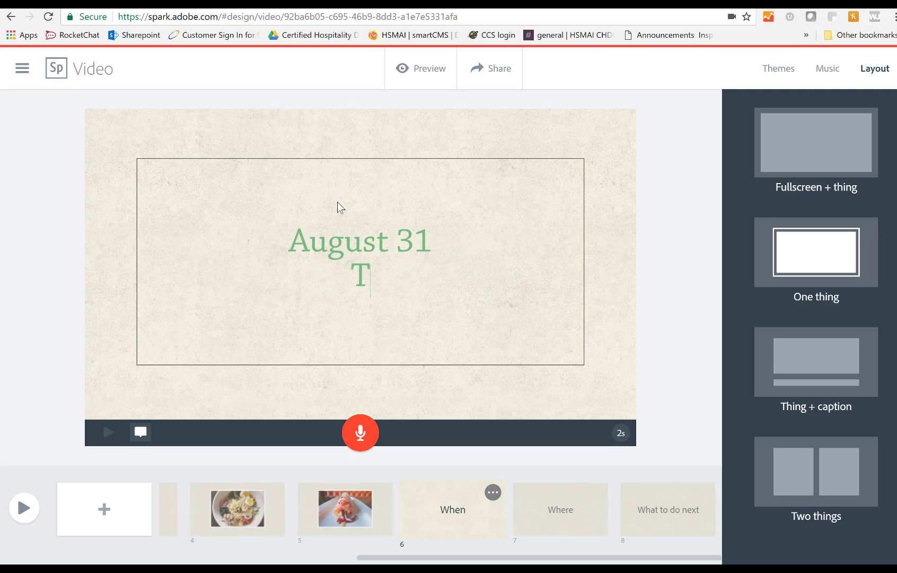
type("uesday 6pm - 8")
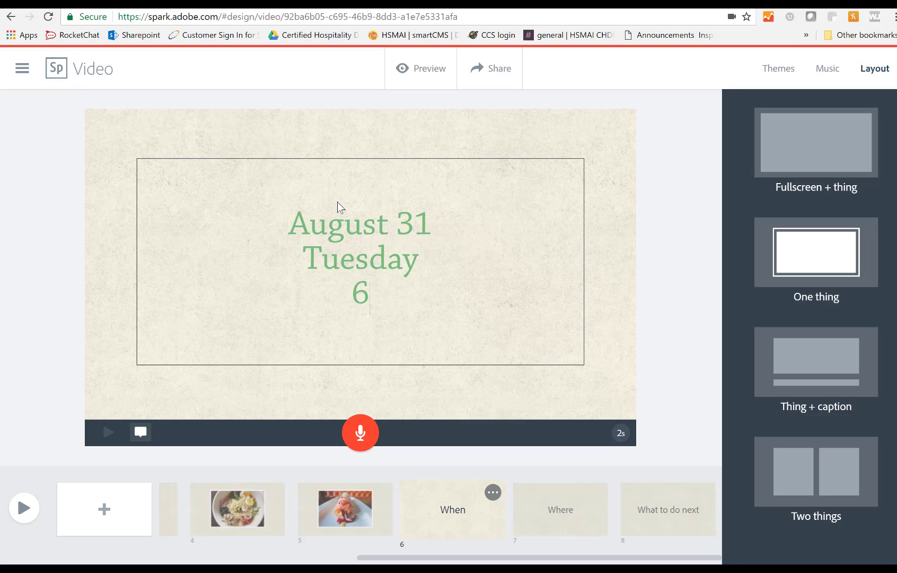
type("pm")
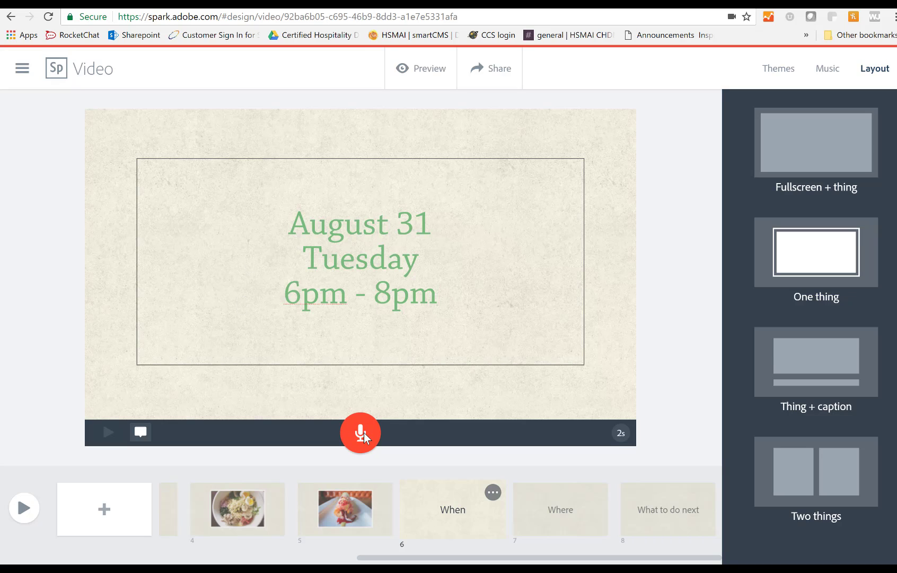
left_click_drag(364, 433, 364, 435)
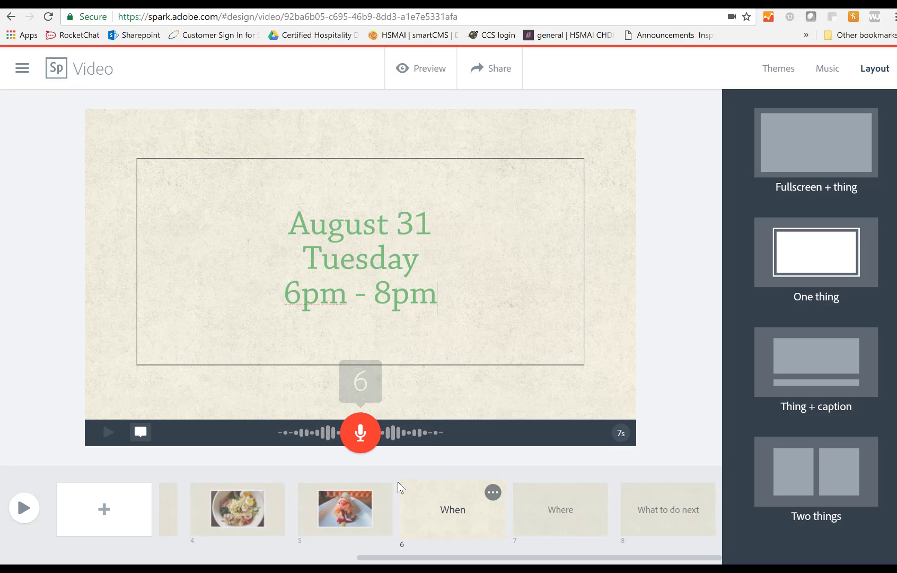
Upload the photo courtyard-at-hotel-los-gatos from the Spark Project folder to the Where slide
left_click(548, 510)
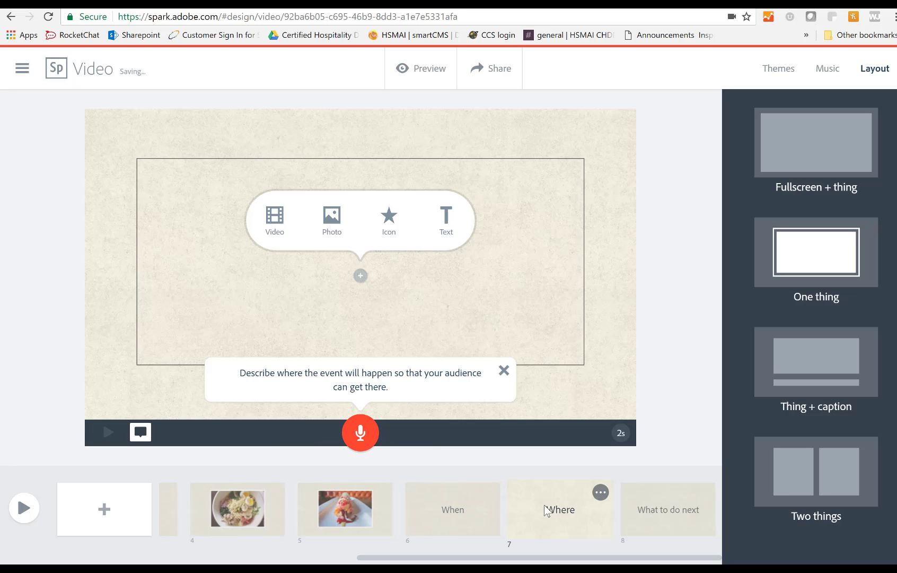
left_click(333, 220)
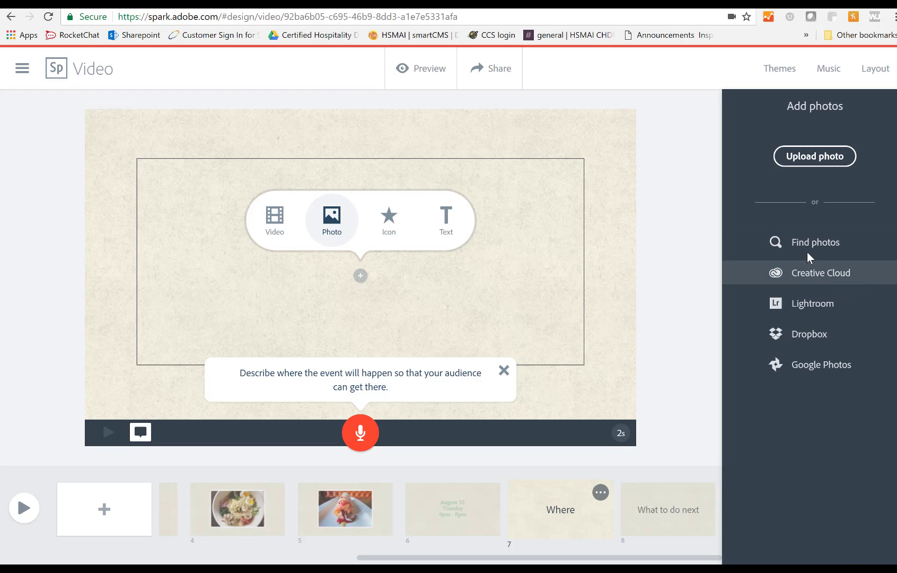
left_click(820, 157)
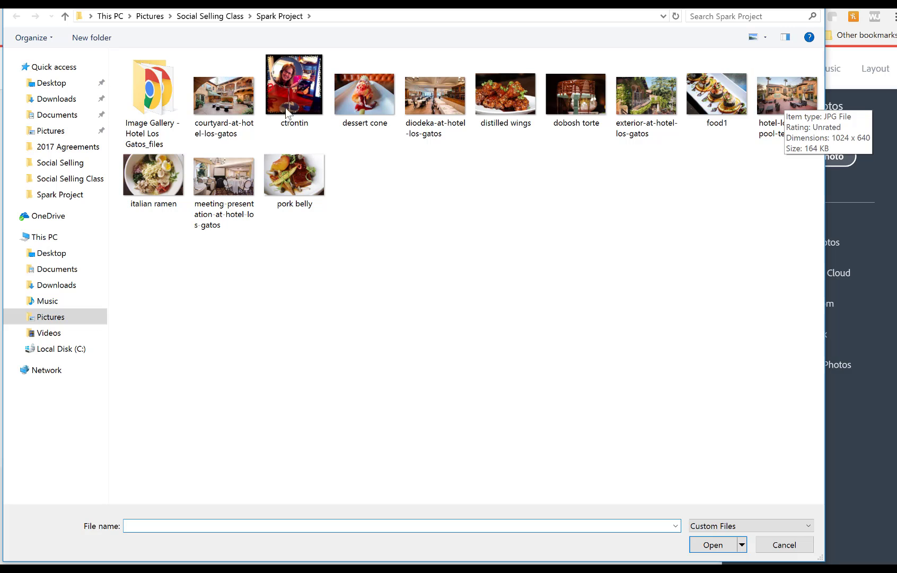
left_click(246, 130)
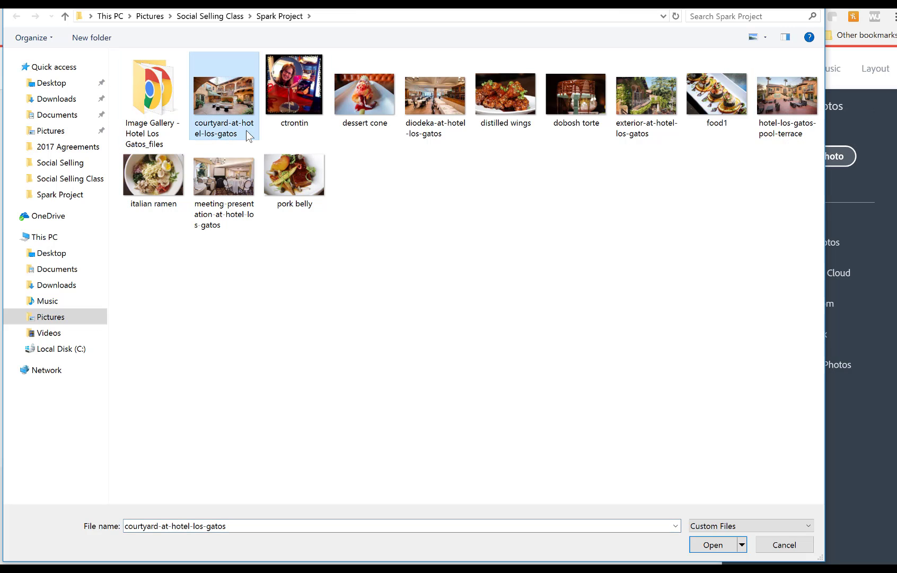
left_click(712, 544)
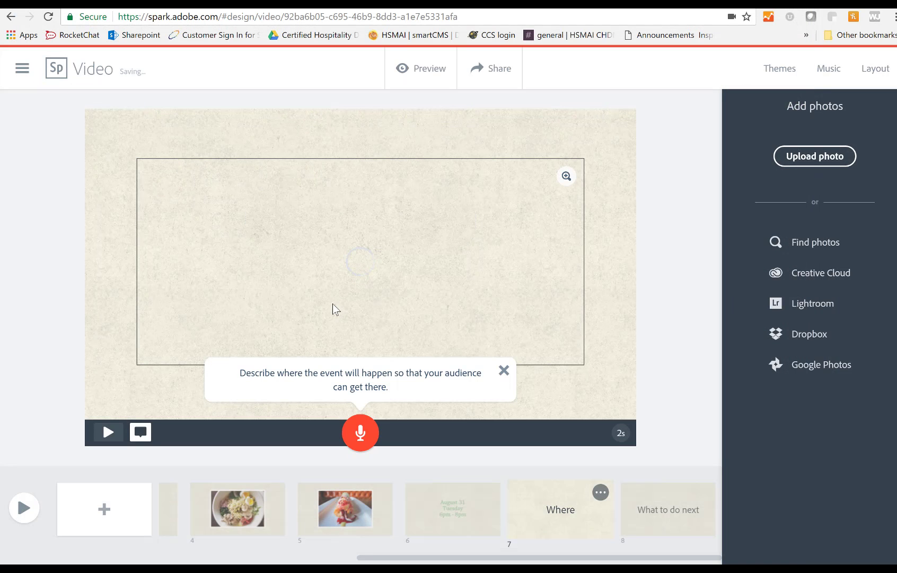
Record a voice narration of about 4 seconds for the courtyard photo slide
left_click(364, 435)
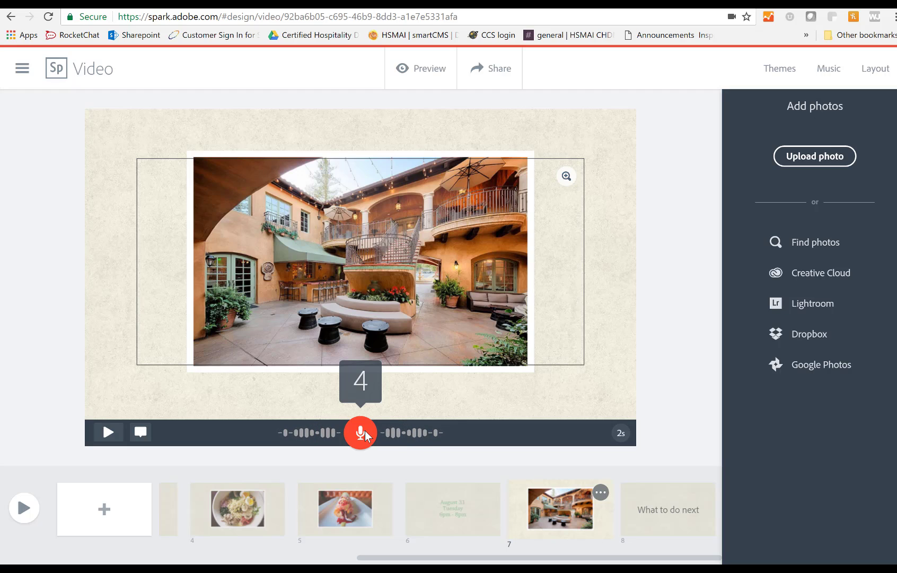
left_click(366, 432)
left_click(456, 389)
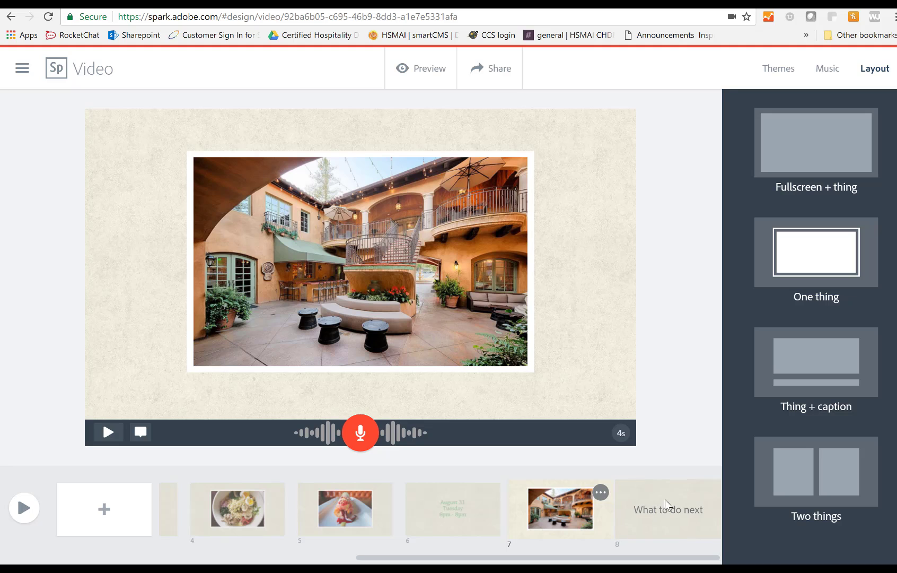
Add text to the What to do next slide reading "RSPV to" followed by the sales e-mail address
left_click(656, 512)
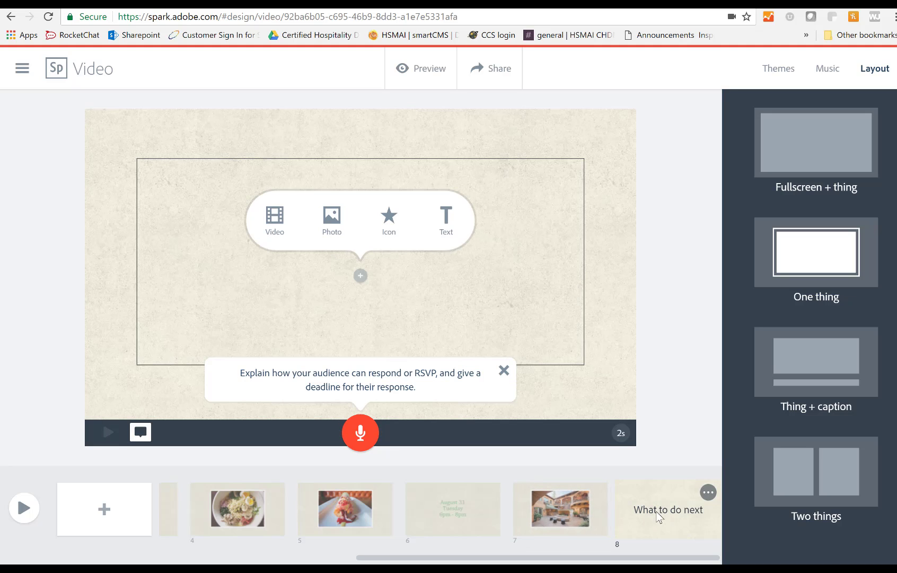
left_click(455, 217)
left_click(446, 217)
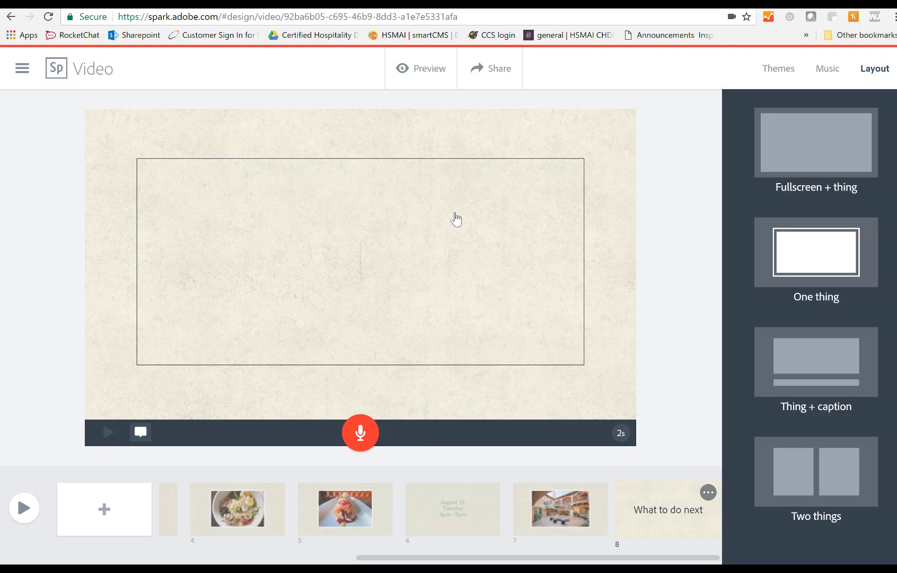
type("RSPV")
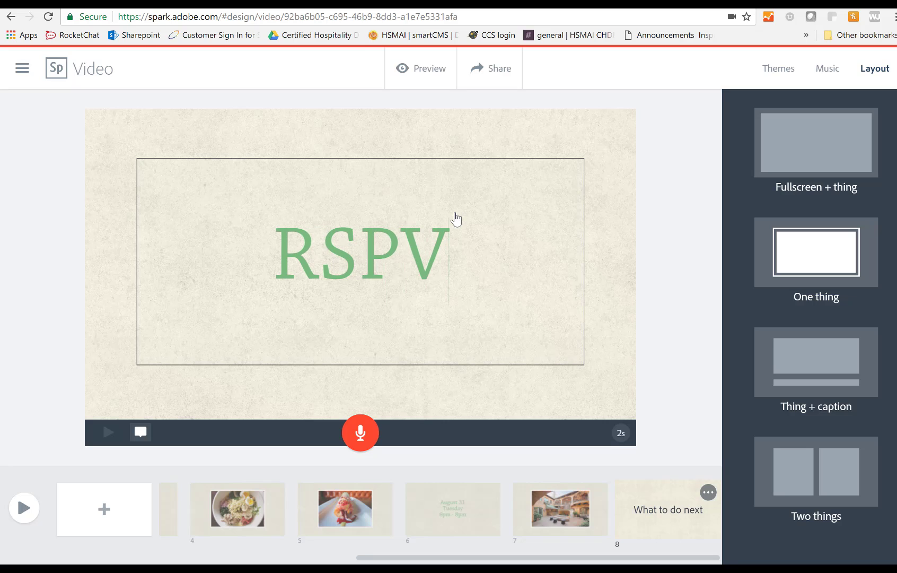
type(" to sales@")
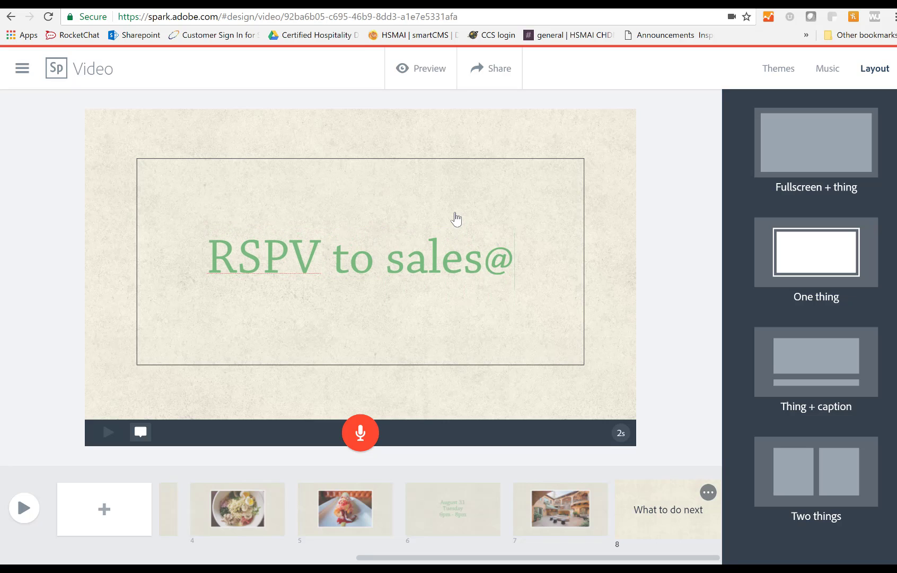
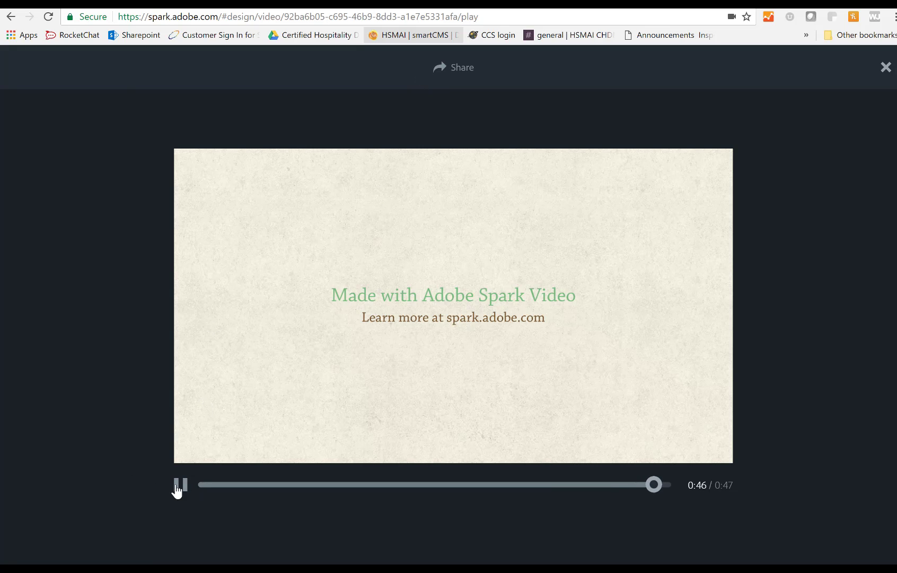
Leave the video preview and record the voice narration again on the "We can't wait to see you!" slide
left_click(886, 69)
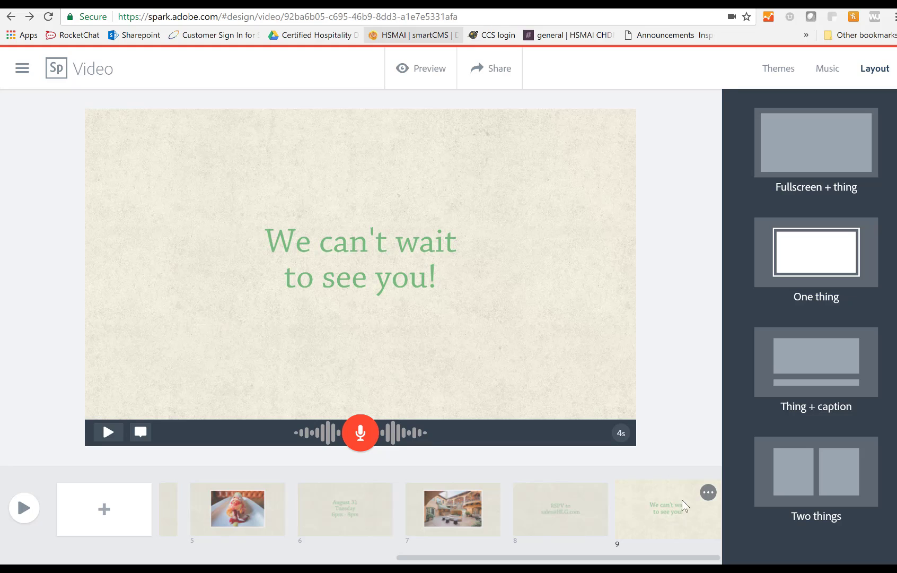
left_click(538, 506)
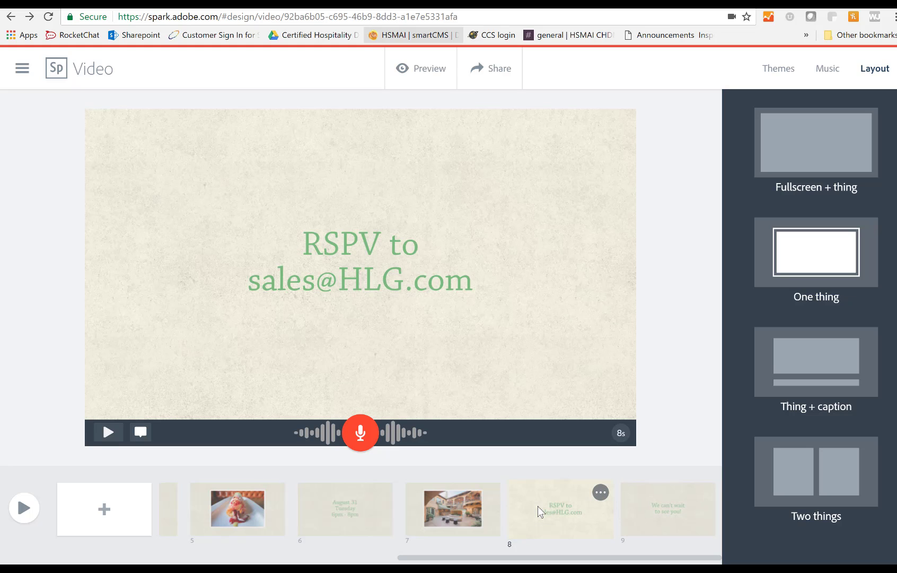
left_click(696, 517)
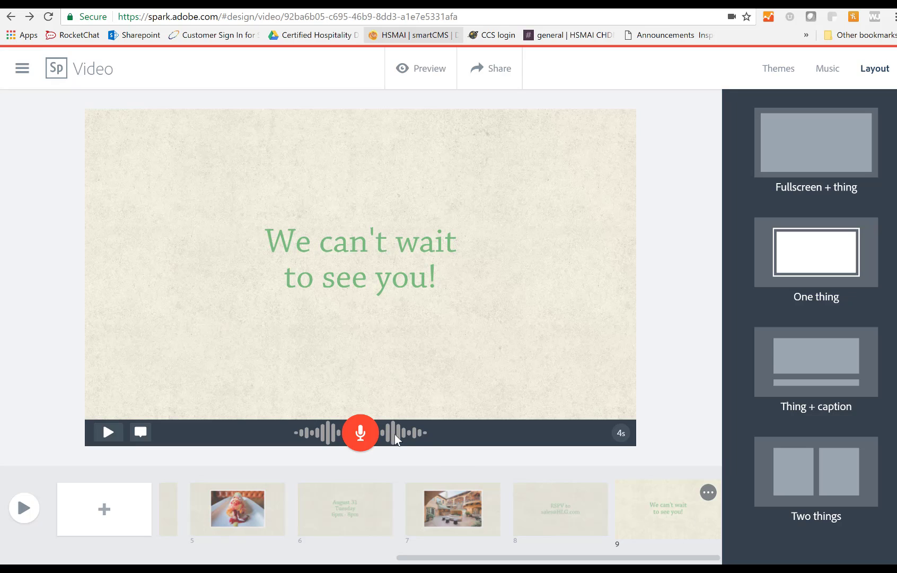
left_click_drag(360, 434, 361, 434)
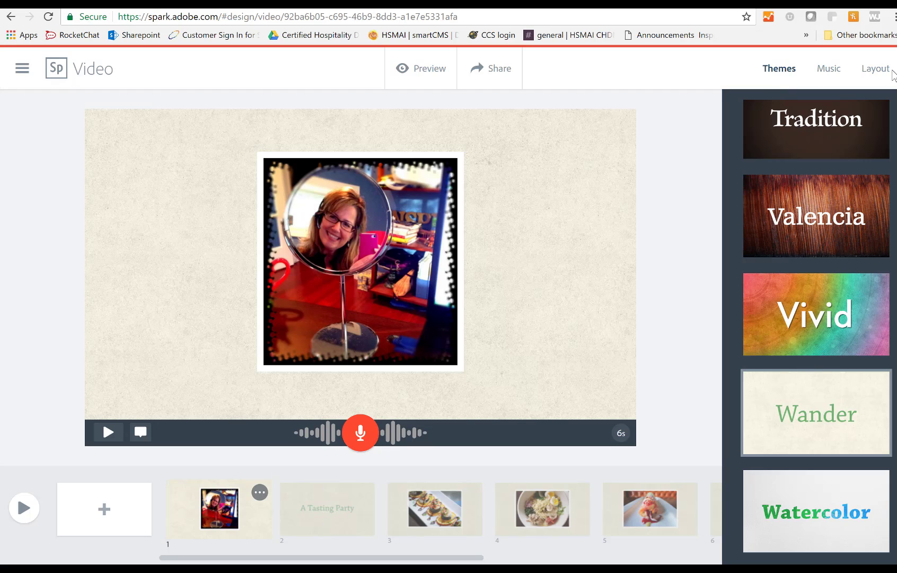
Try the Vivid theme, apply the Valencia theme to the video instead, and open the background music options
left_click(797, 313)
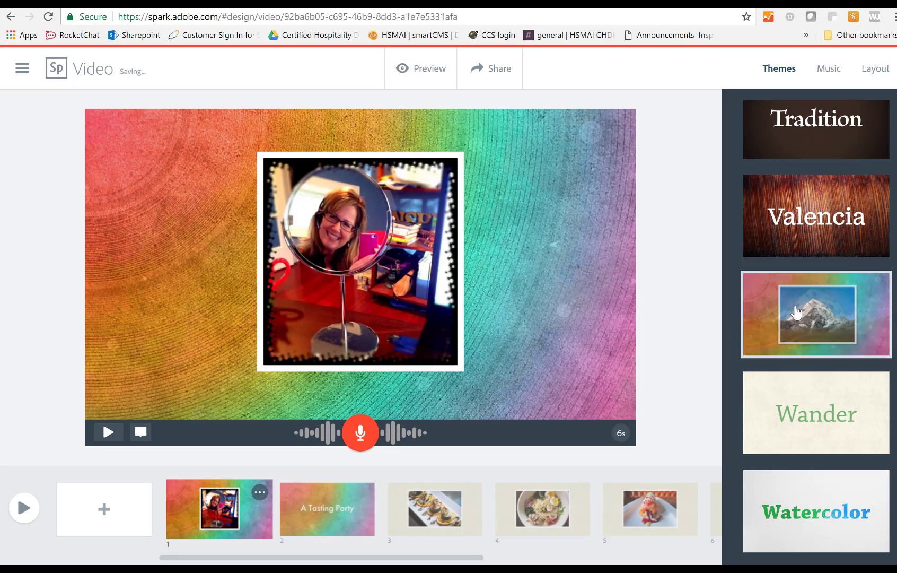
left_click(815, 239)
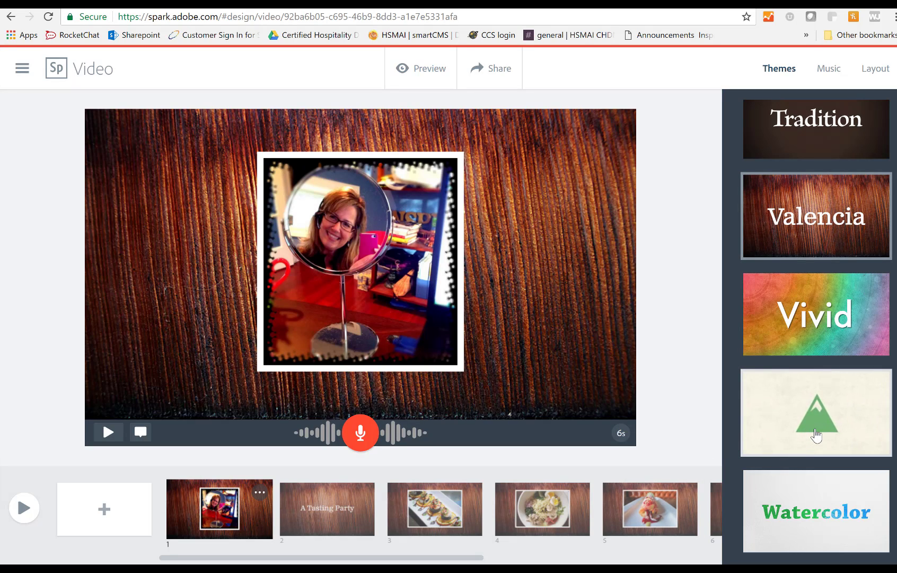
left_click(829, 77)
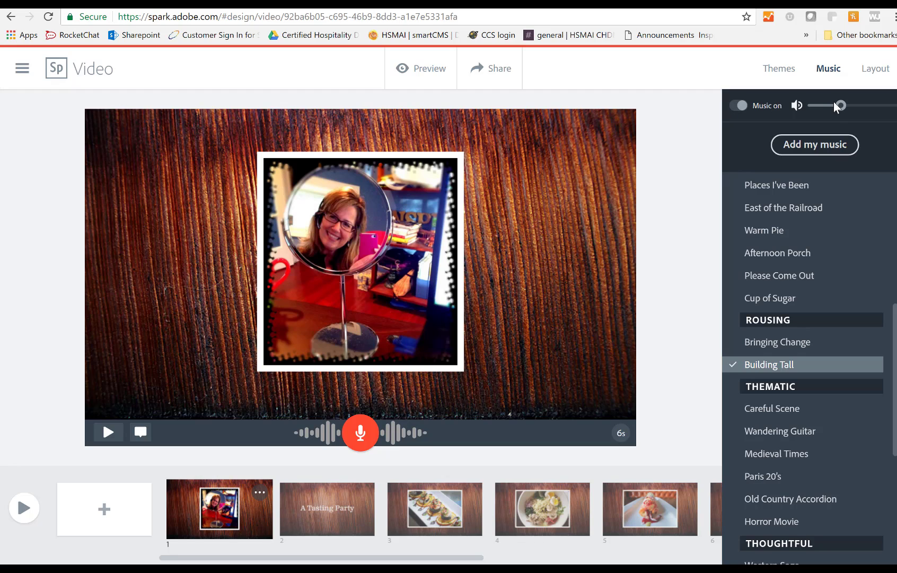
Switch slide 3 to the Two things layout and place an upright fork icon beside the food photo, searching icons for "fork"
left_click(881, 71)
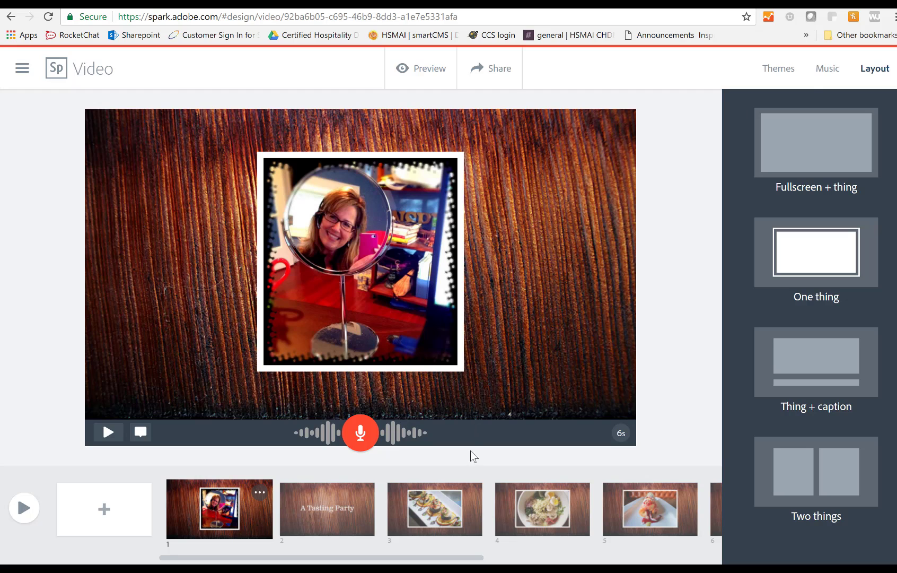
left_click(435, 508)
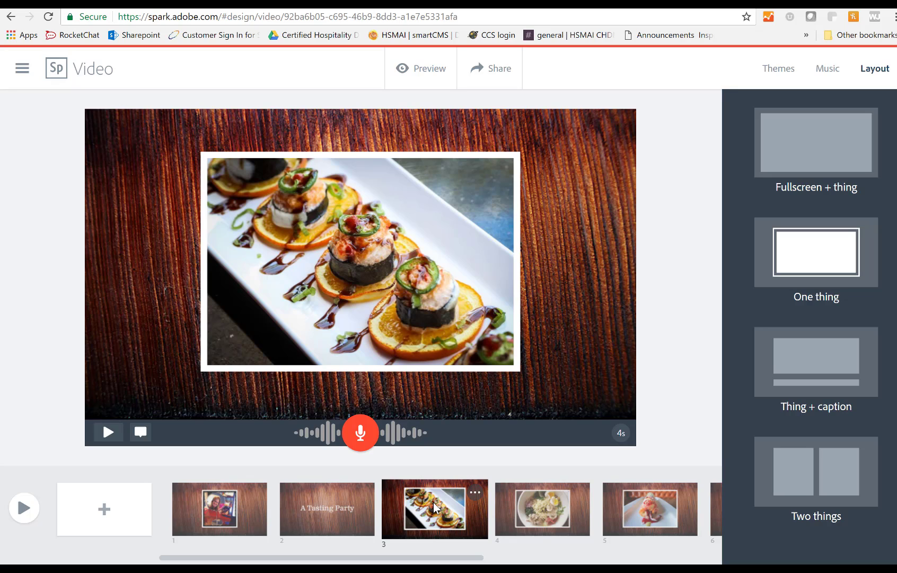
left_click(804, 468)
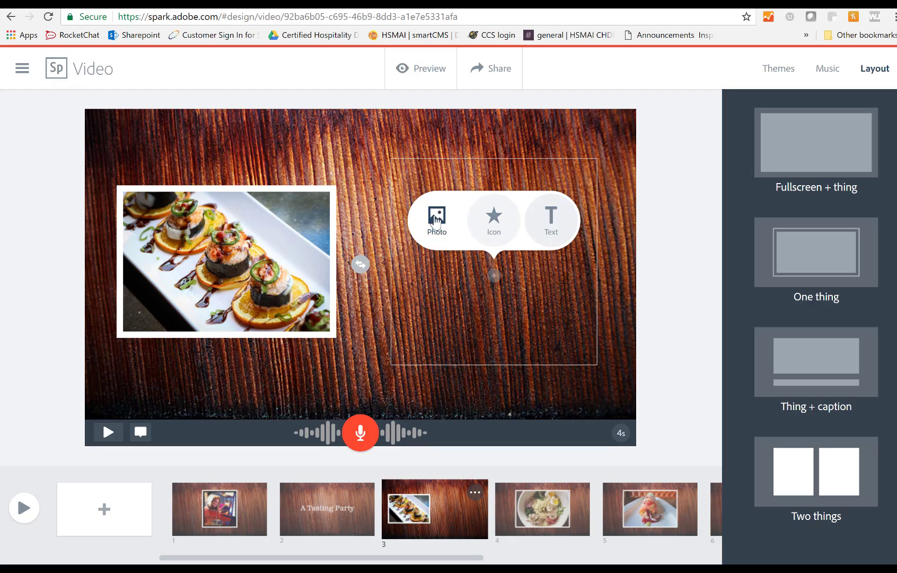
left_click(494, 218)
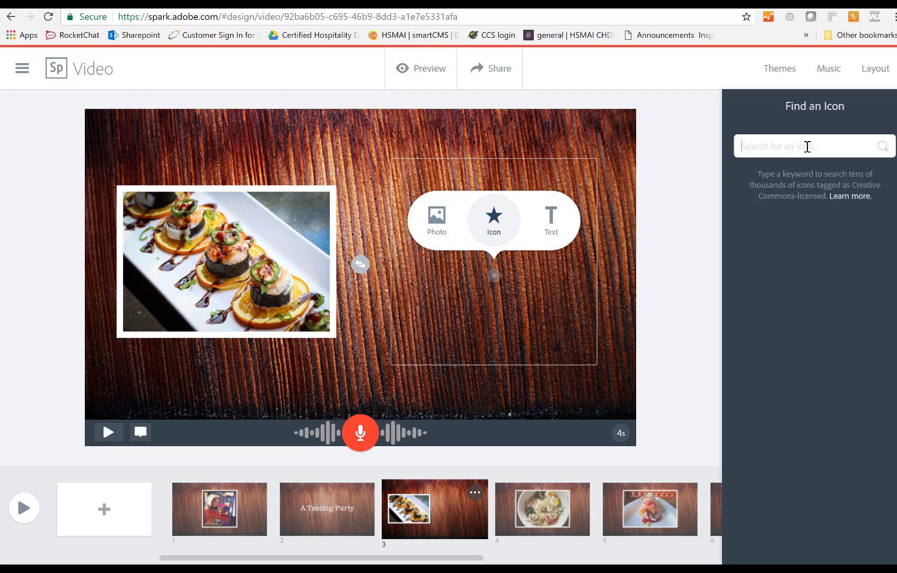
type("fork")
key("Return")
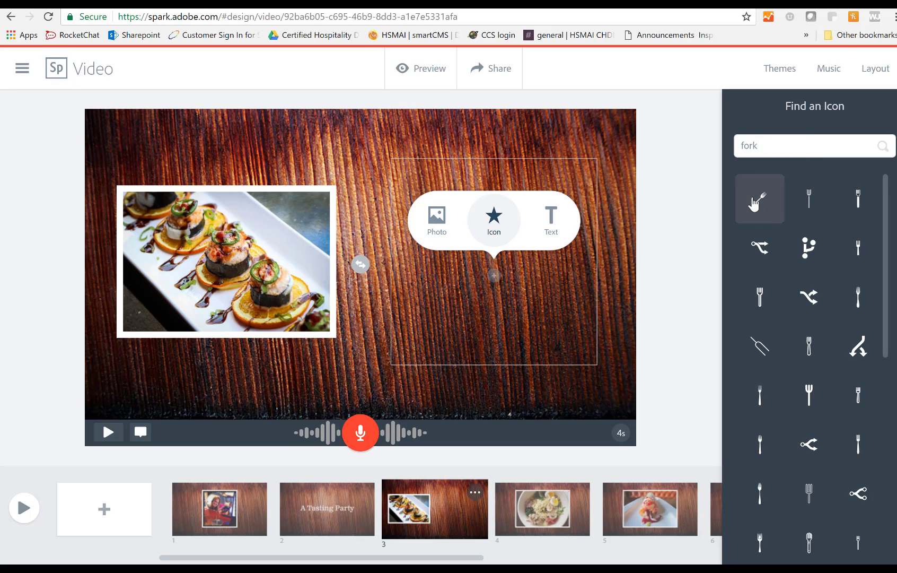
left_click(808, 203)
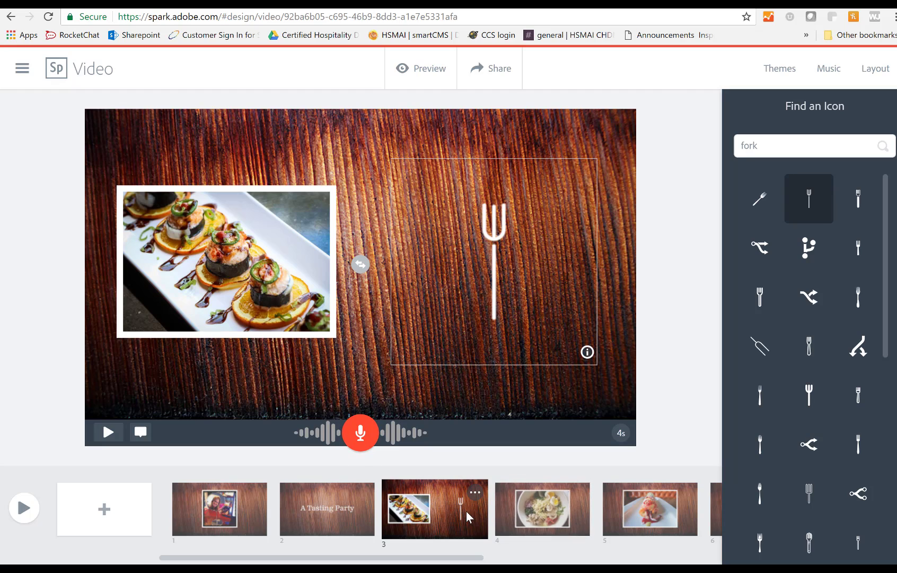
Try the Fullscreen + thing layout on the ramen bowl slide and return it to the One thing layout
left_click(559, 518)
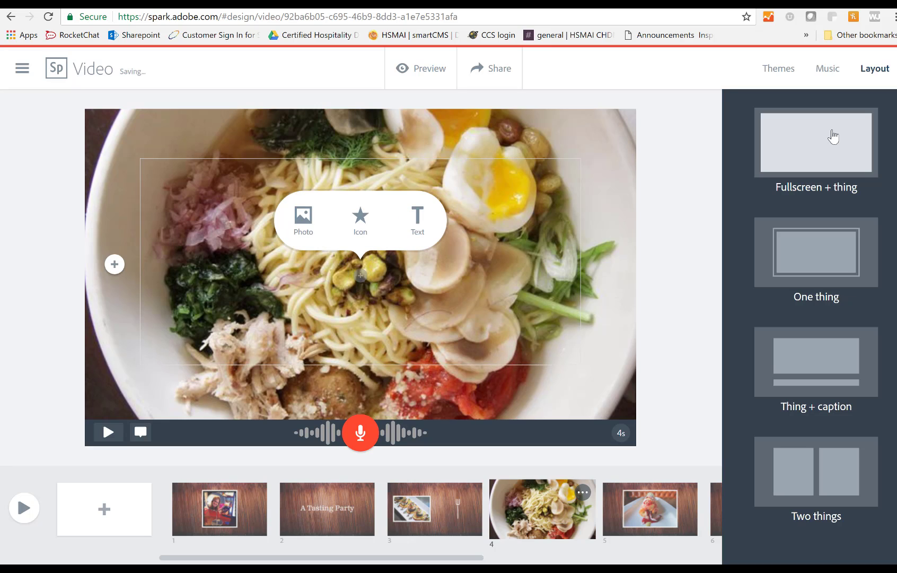
left_click(810, 234)
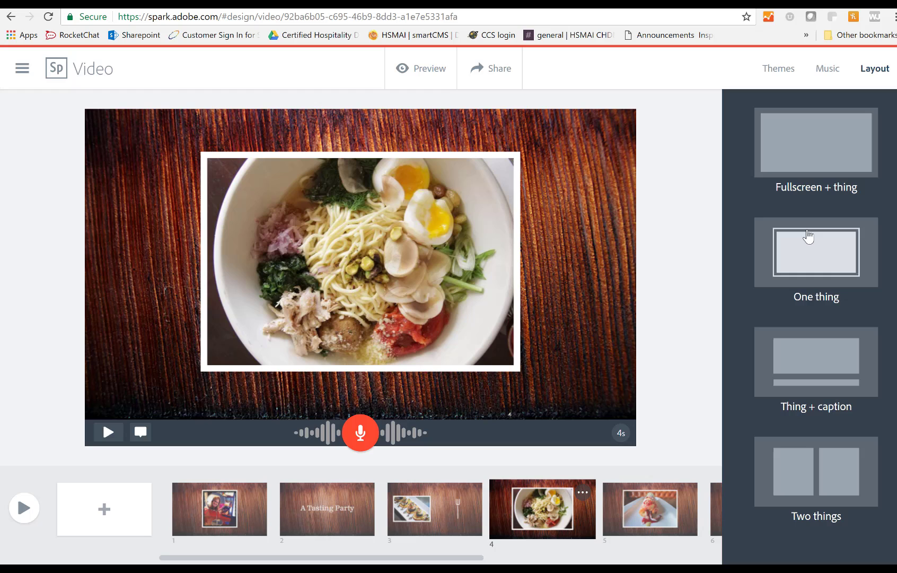
left_click(843, 159)
left_click(793, 235)
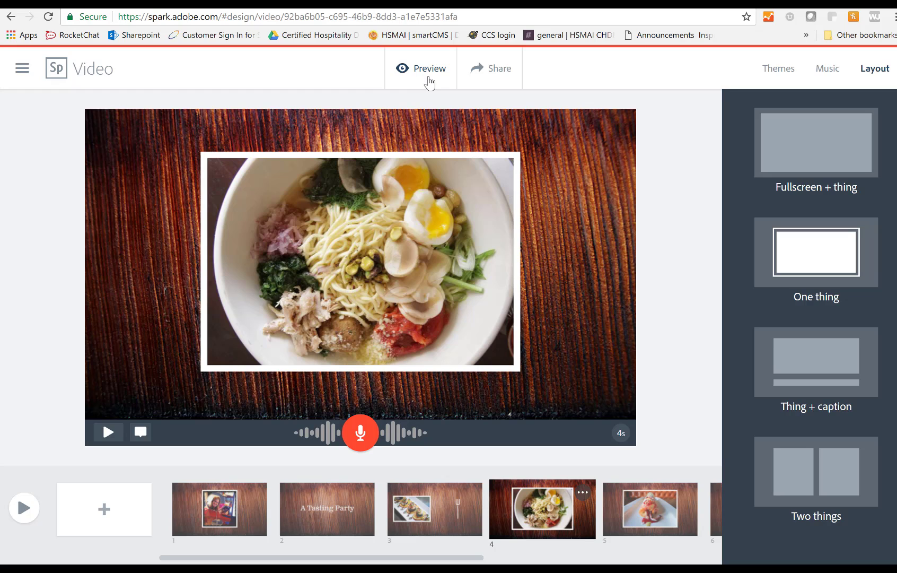
Download the finished video from the sharing options and turn off Get noticed in its publishing settings
left_click(502, 70)
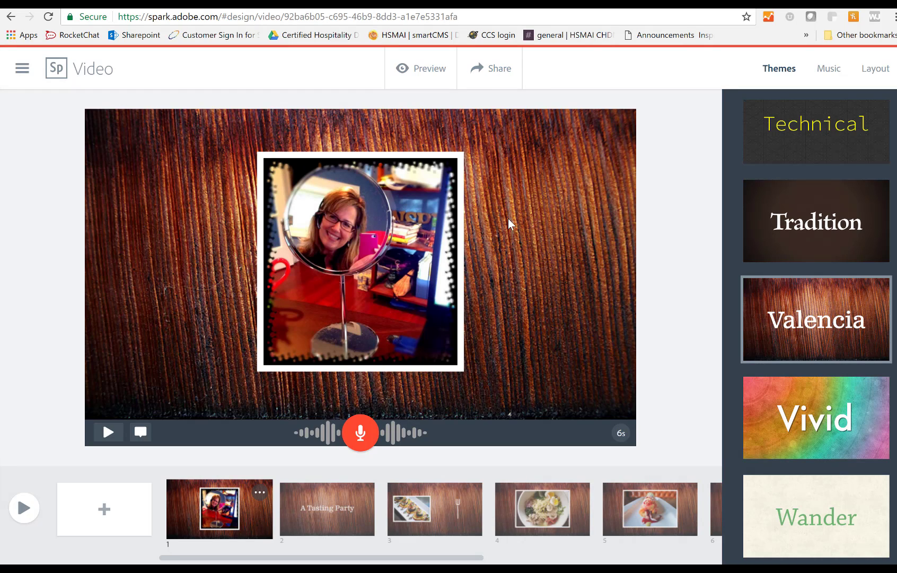
left_click(499, 73)
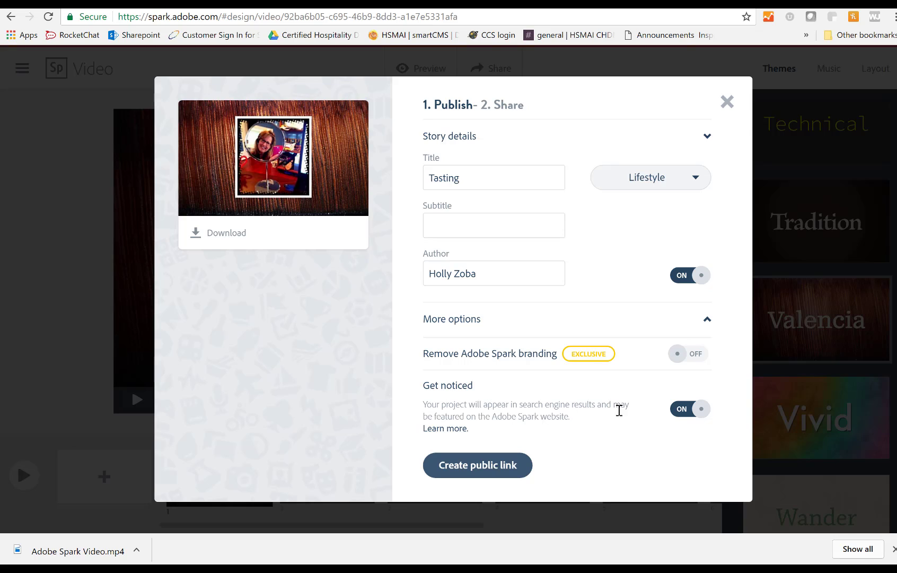
left_click(697, 412)
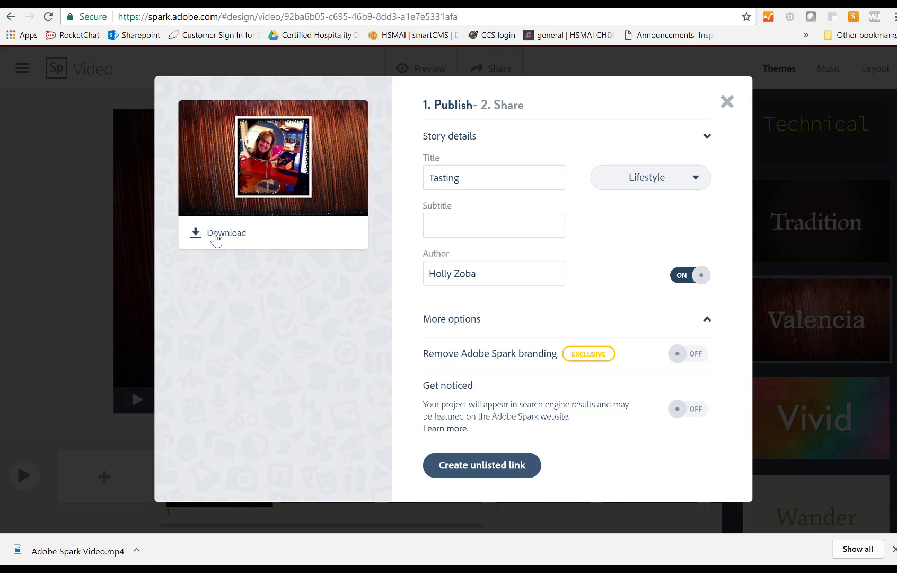
Play the downloaded file Adobe Spark Video.mp4 to check it and close the player
left_click(63, 553)
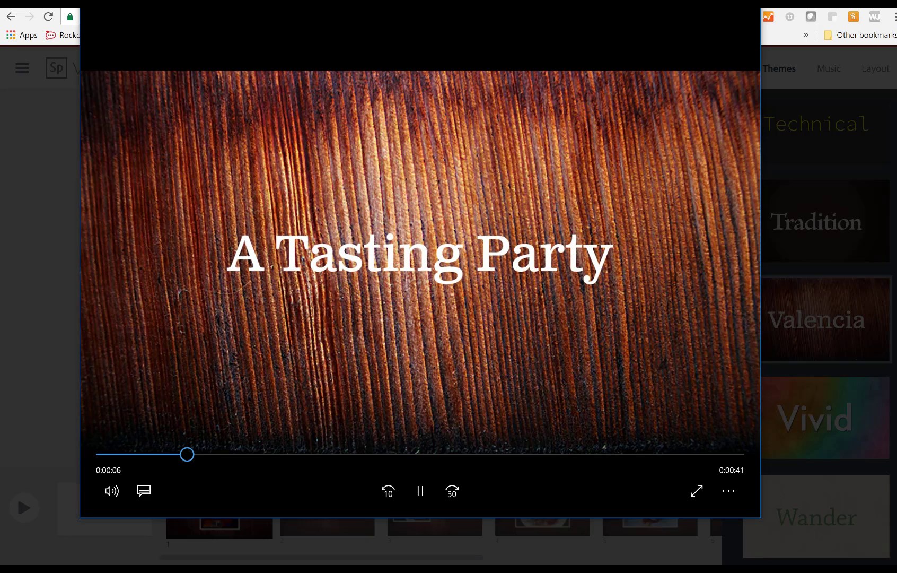
left_click(749, 2)
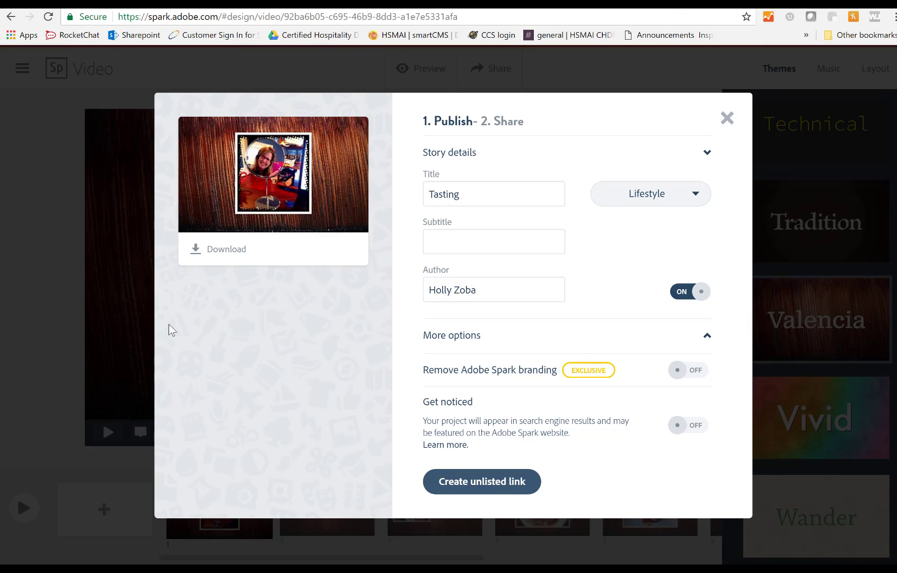